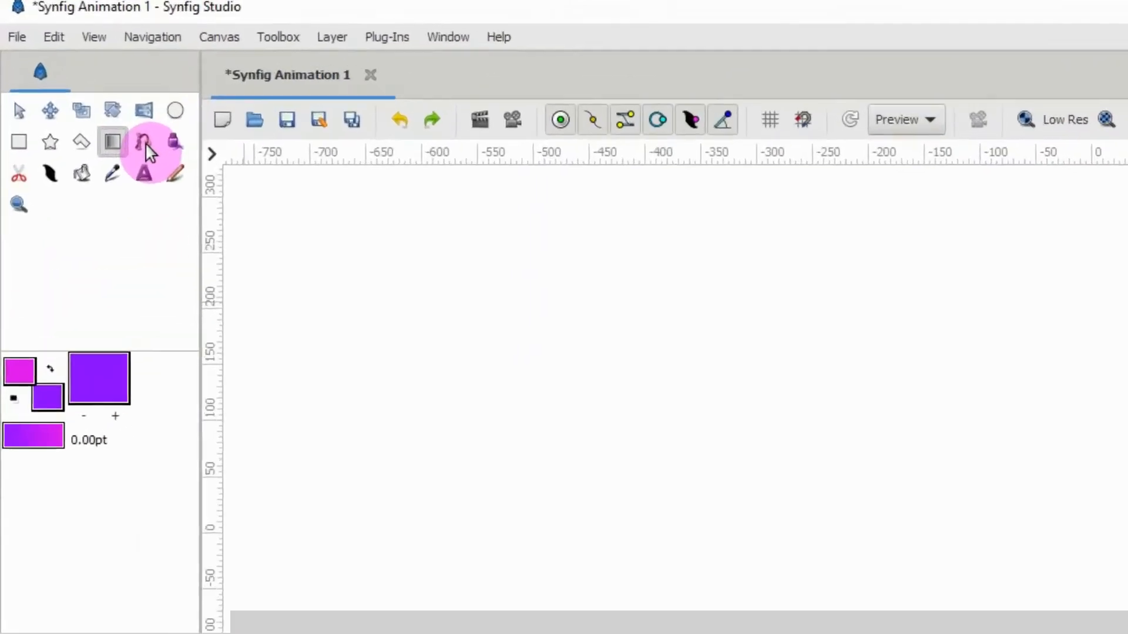
# - Set the Spline tool to create an advanced outline layer and draw a tall cursive lowercase h on the canvas
pyautogui.click(158, 156)
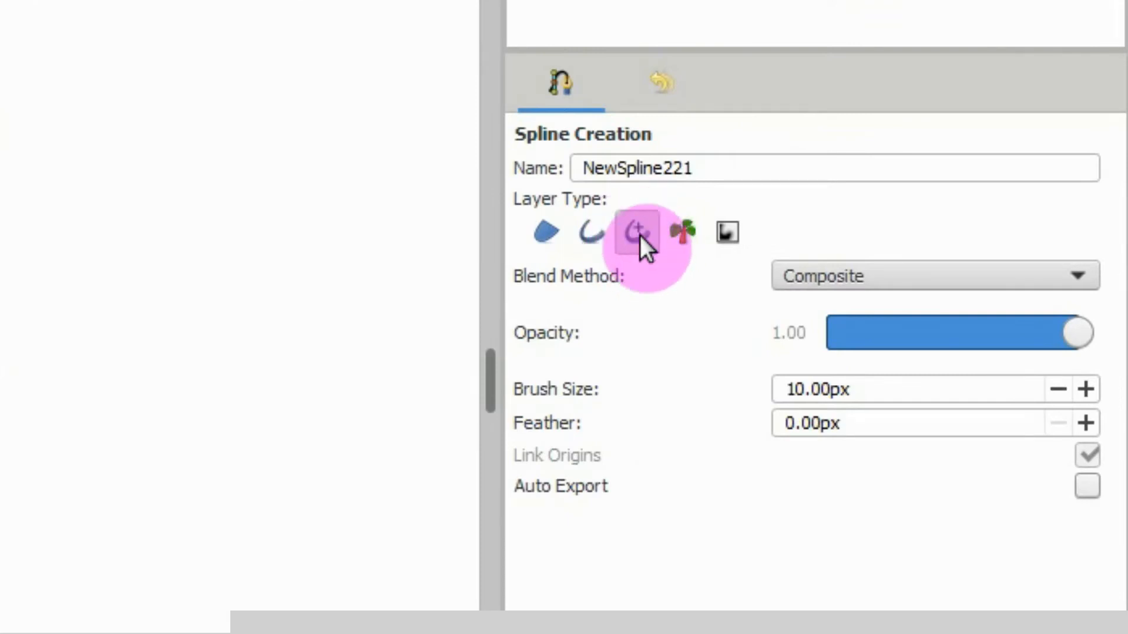
pyautogui.click(637, 233)
pyautogui.click(636, 234)
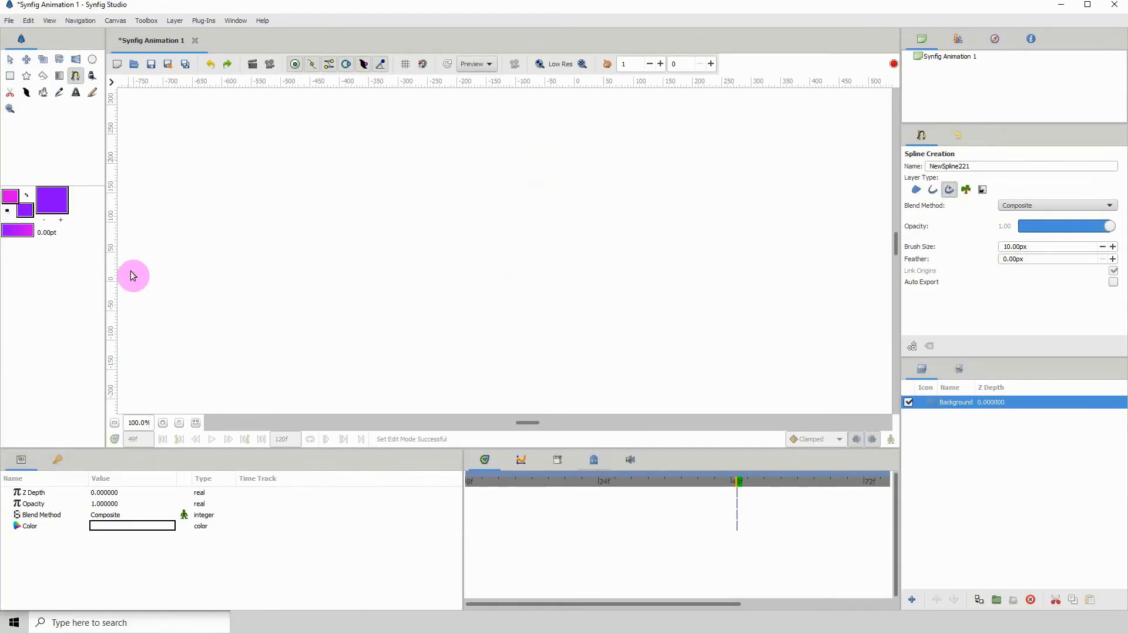
pyautogui.click(198, 297)
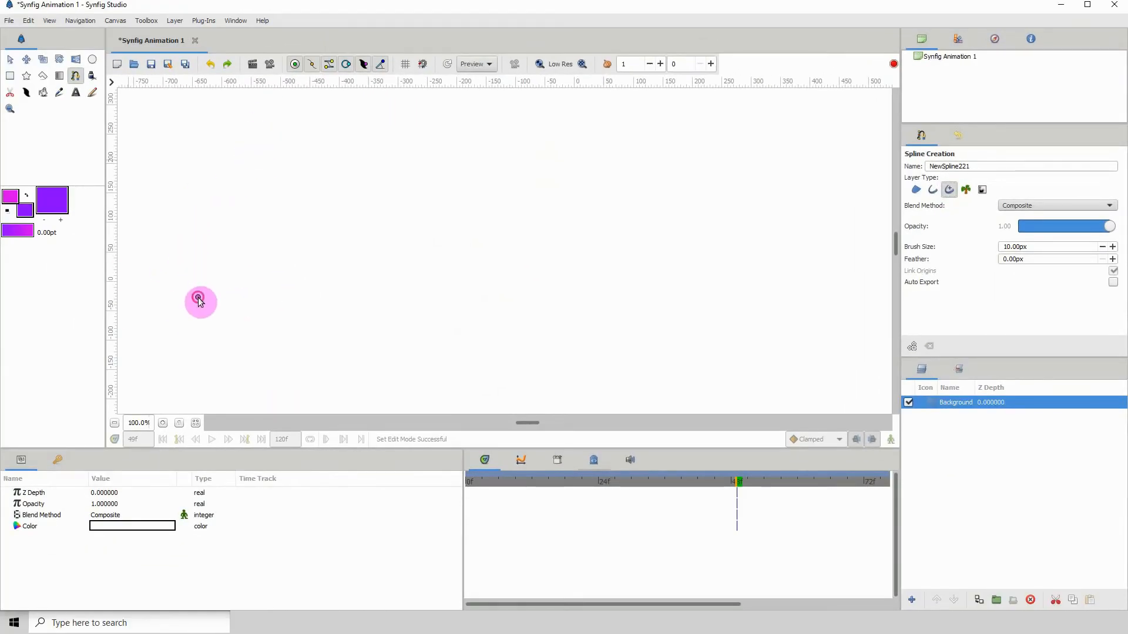
pyautogui.moveTo(277, 164); pyautogui.dragTo(267, 141)
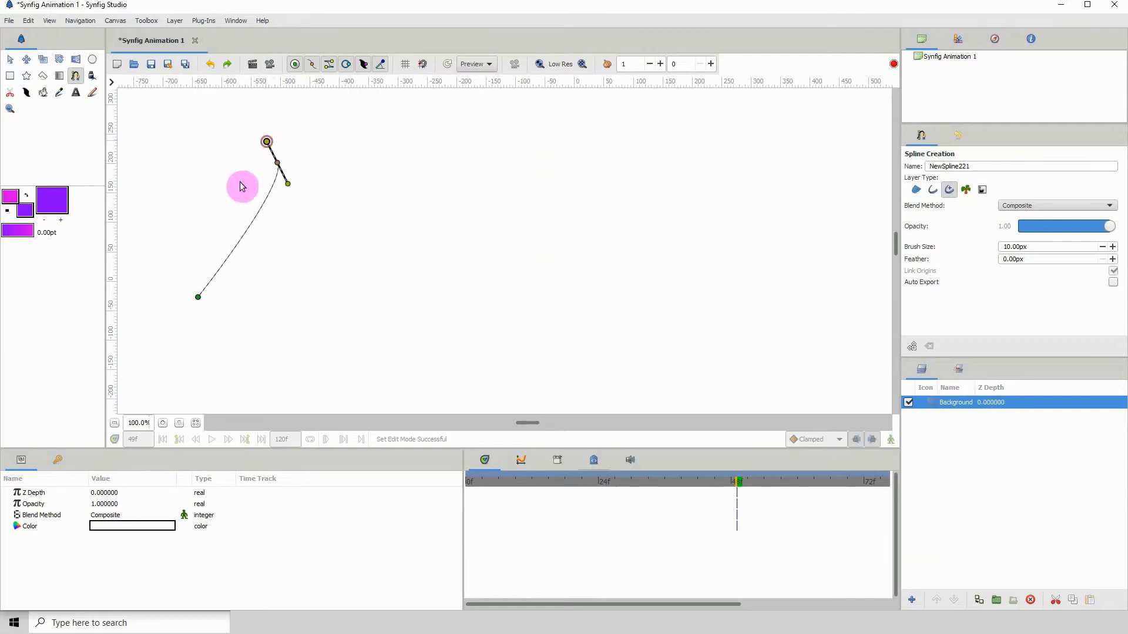
pyautogui.moveTo(252, 304); pyautogui.dragTo(255, 326)
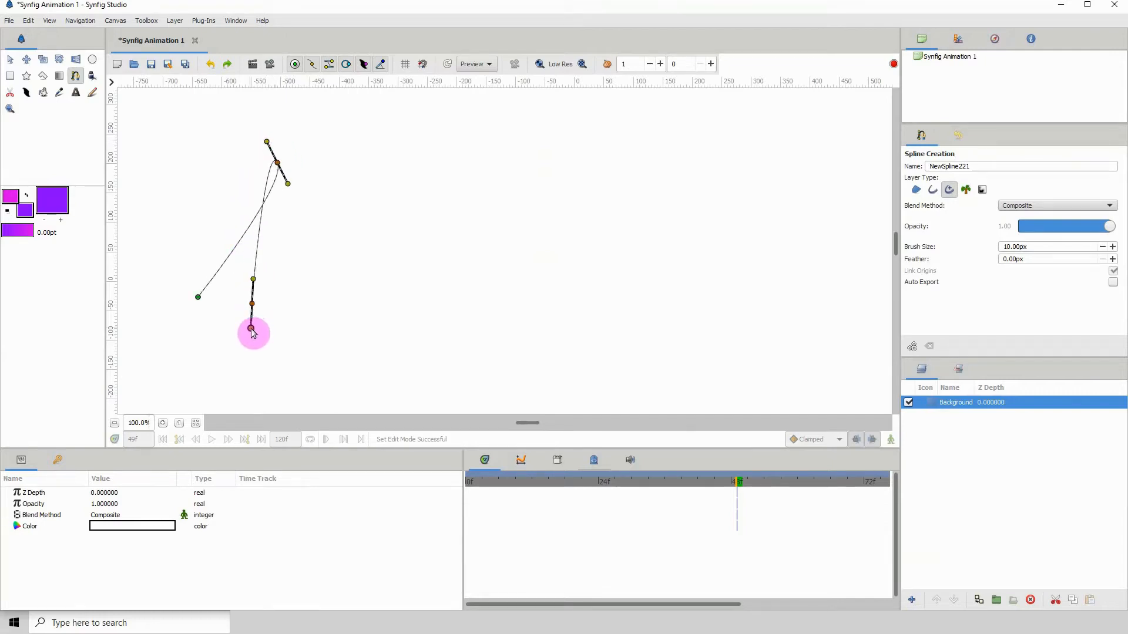
pyautogui.click(251, 337)
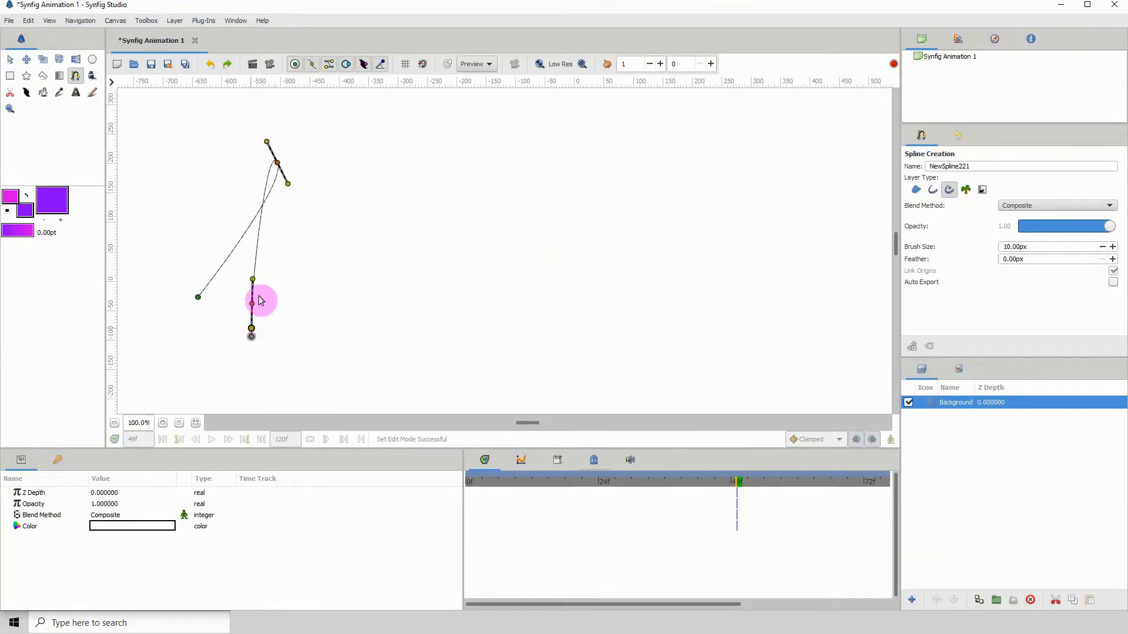
pyautogui.moveTo(285, 284); pyautogui.dragTo(300, 336)
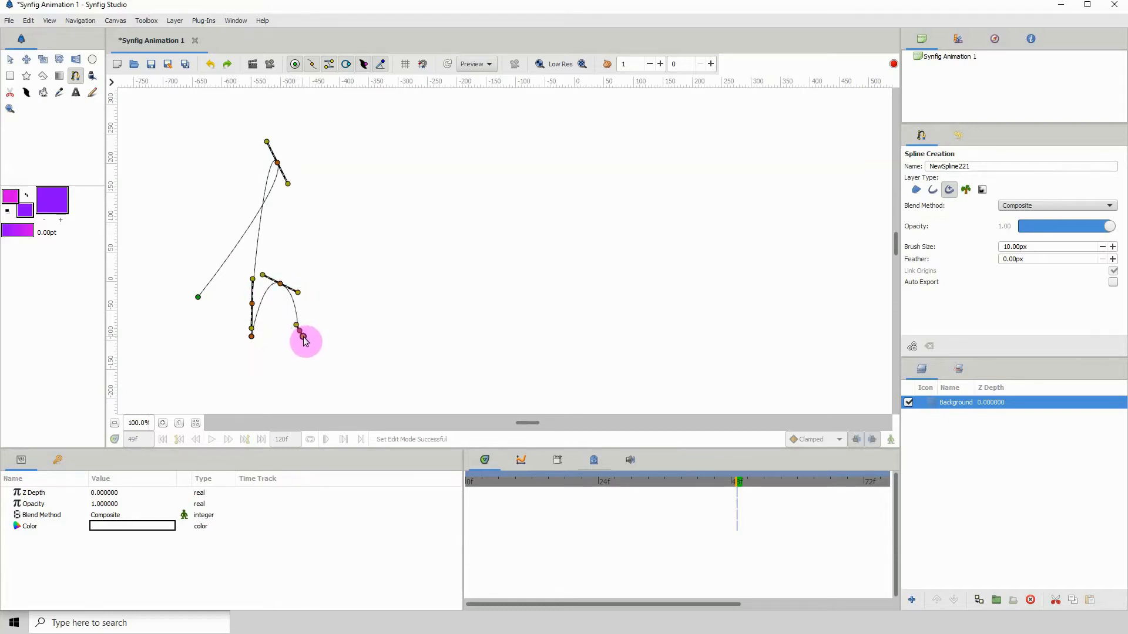
# - Continue the same spline with a cursive e and two tall looped l letters
pyautogui.moveTo(352, 293); pyautogui.dragTo(338, 269)
pyautogui.moveTo(340, 334); pyautogui.dragTo(365, 340)
pyautogui.moveTo(417, 228); pyautogui.dragTo(397, 169)
pyautogui.moveTo(409, 326); pyautogui.dragTo(431, 341)
pyautogui.moveTo(479, 239); pyautogui.dragTo(459, 178)
pyautogui.moveTo(473, 319); pyautogui.dragTo(492, 335)
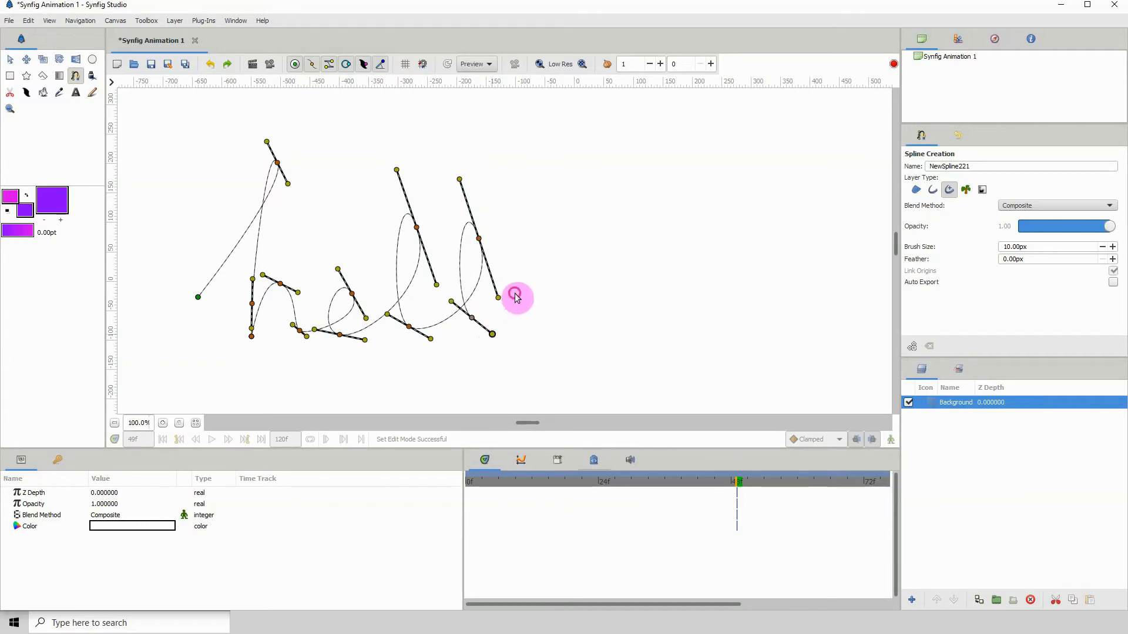
# - Draw a round o with an exit stroke to end the word hello, and finish the spline
pyautogui.moveTo(515, 294); pyautogui.dragTo(515, 266)
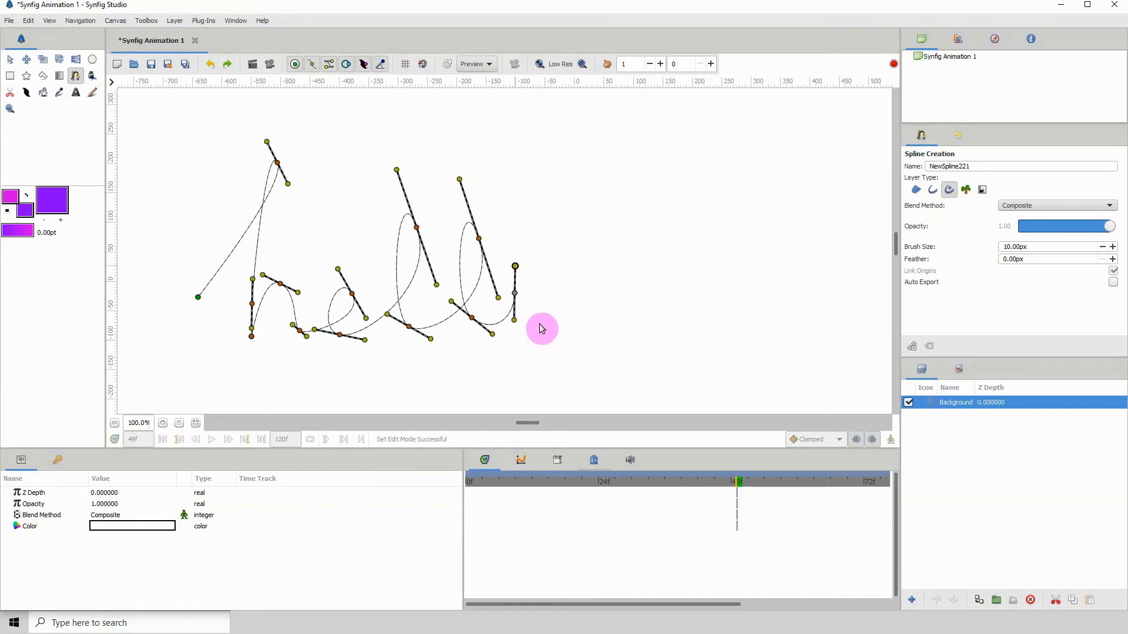
pyautogui.moveTo(539, 322); pyautogui.dragTo(570, 314)
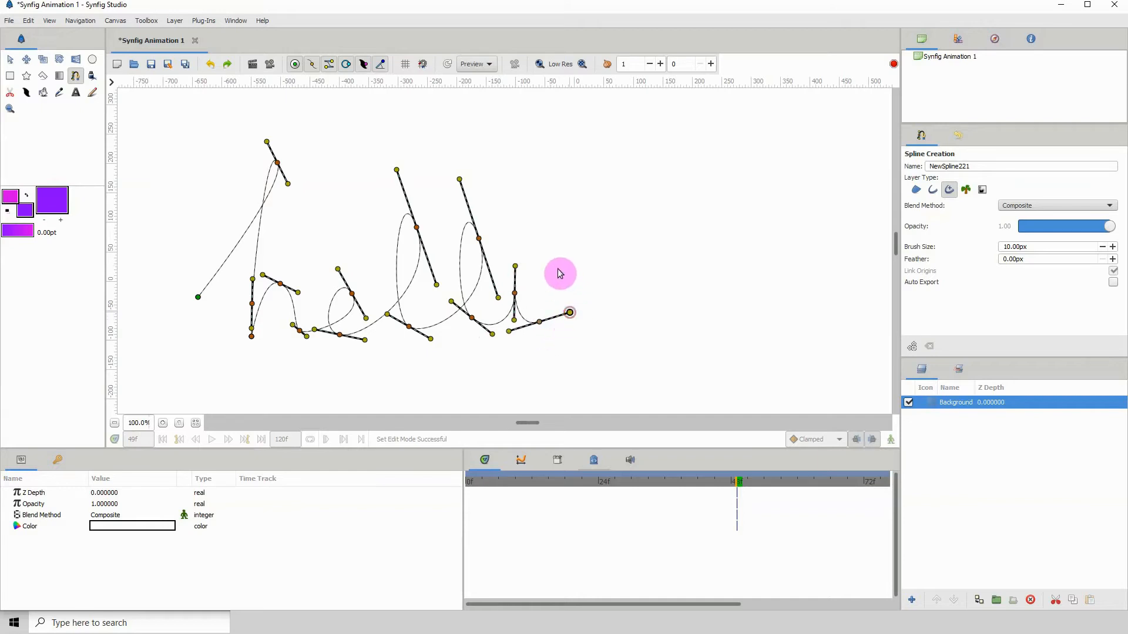
pyautogui.moveTo(550, 259); pyautogui.dragTo(522, 257)
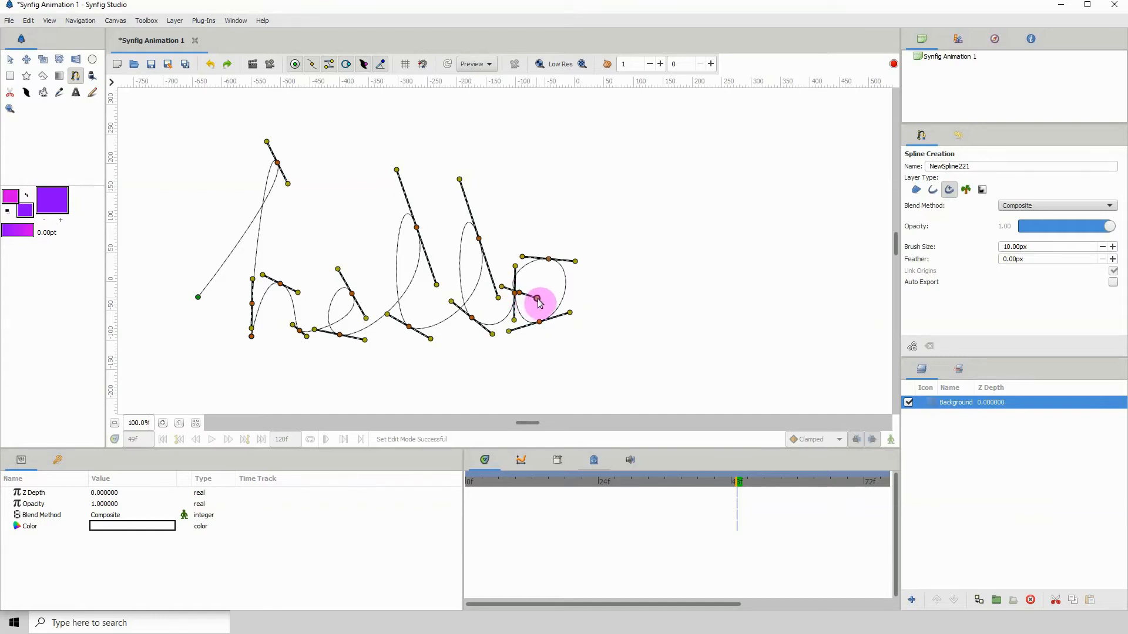
pyautogui.moveTo(538, 300); pyautogui.dragTo(597, 281)
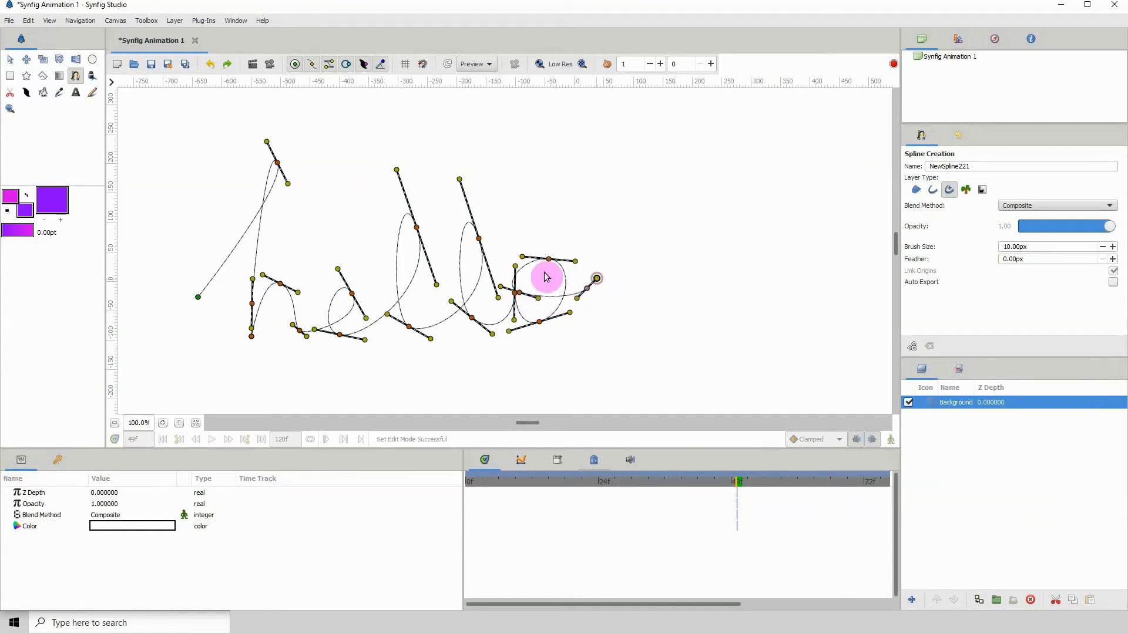
pyautogui.press('Return')
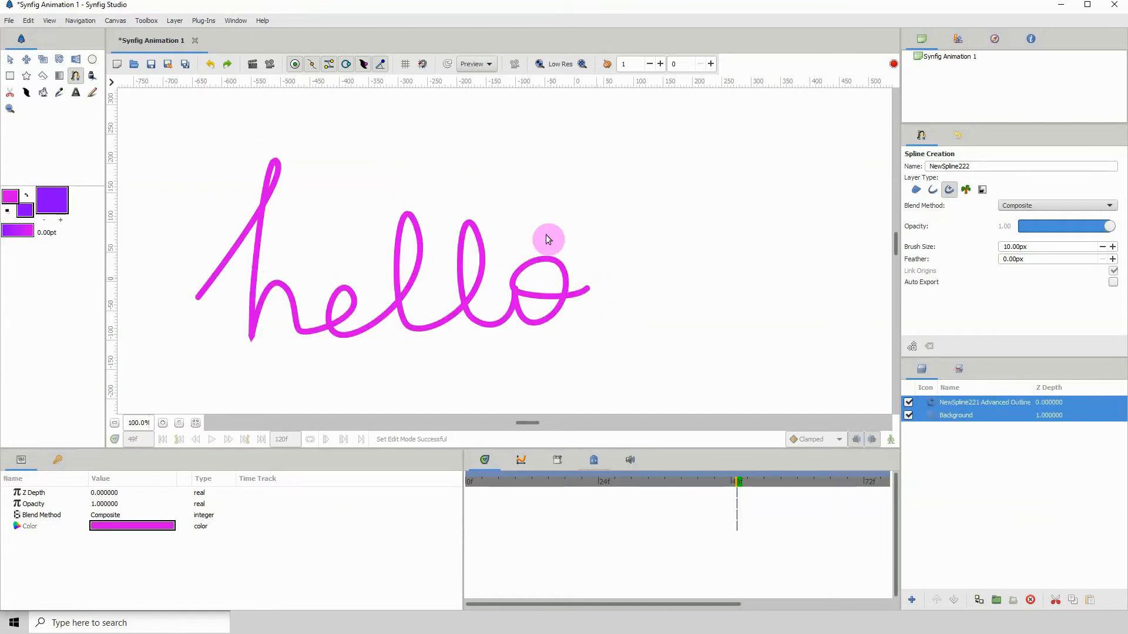
# - Select the hello outline with the Transform tool, move its starting vertex slightly down, and hide the width handles
pyautogui.moveTo(262, 288); pyautogui.dragTo(322, 294)
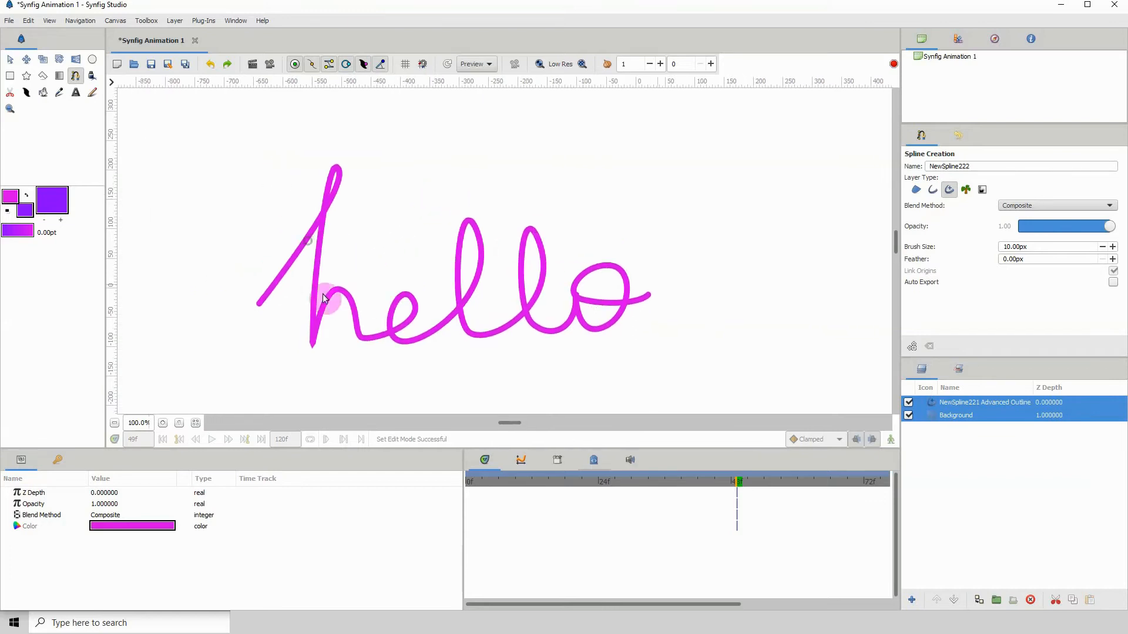
pyautogui.click(164, 424)
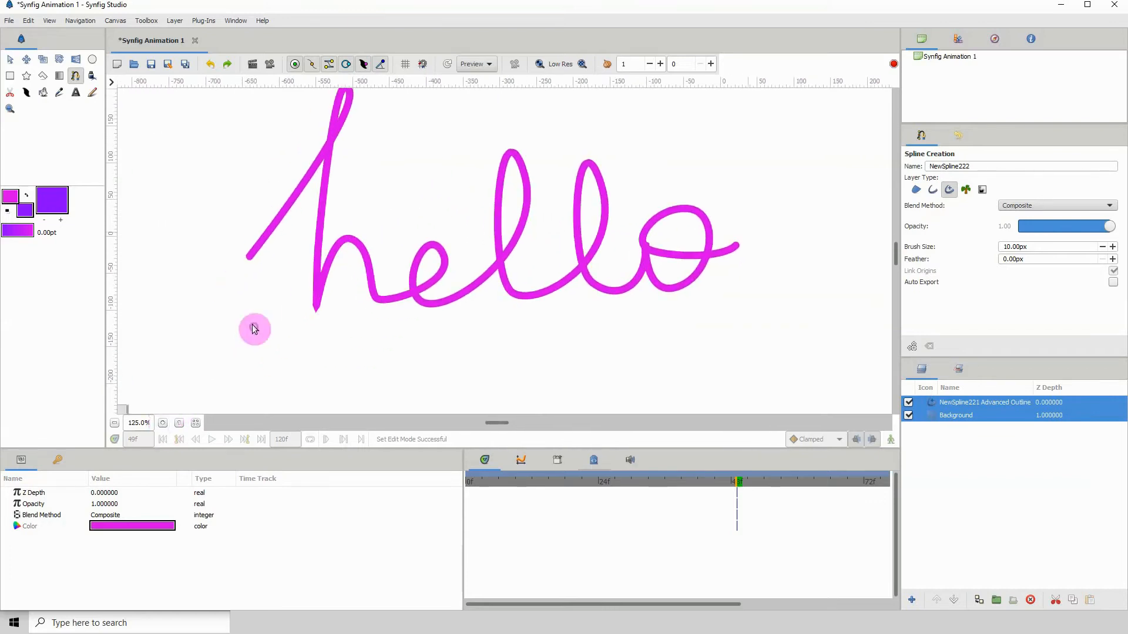
pyautogui.click(11, 59)
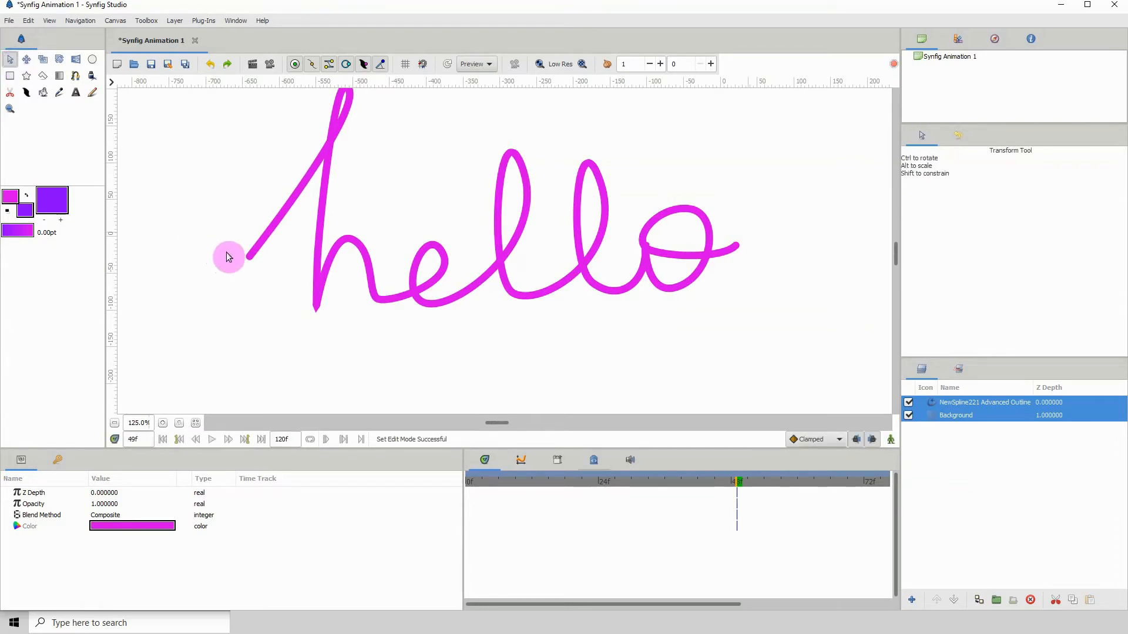
pyautogui.click(252, 257)
pyautogui.moveTo(252, 258); pyautogui.dragTo(252, 265)
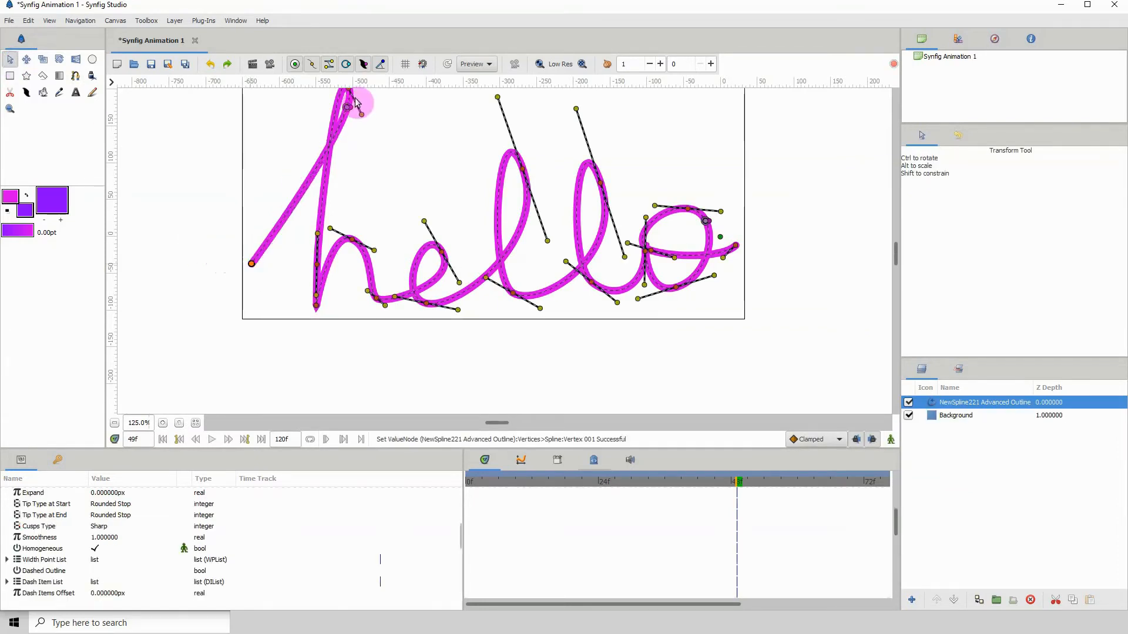
pyautogui.moveTo(356, 99); pyautogui.dragTo(346, 121)
pyautogui.click(363, 65)
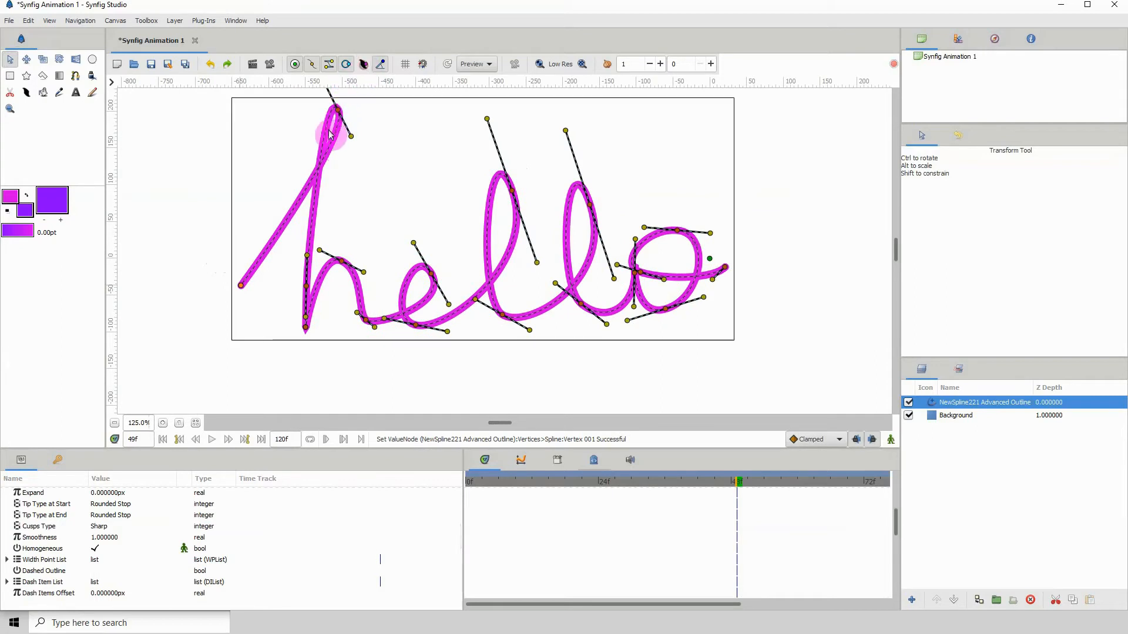
# - Reshape the h by widening its top loop, moving the stem's bottom vertex and lengthening the stem's tangent
pyautogui.moveTo(352, 139); pyautogui.dragTo(369, 124)
pyautogui.moveTo(330, 209); pyautogui.dragTo(326, 183)
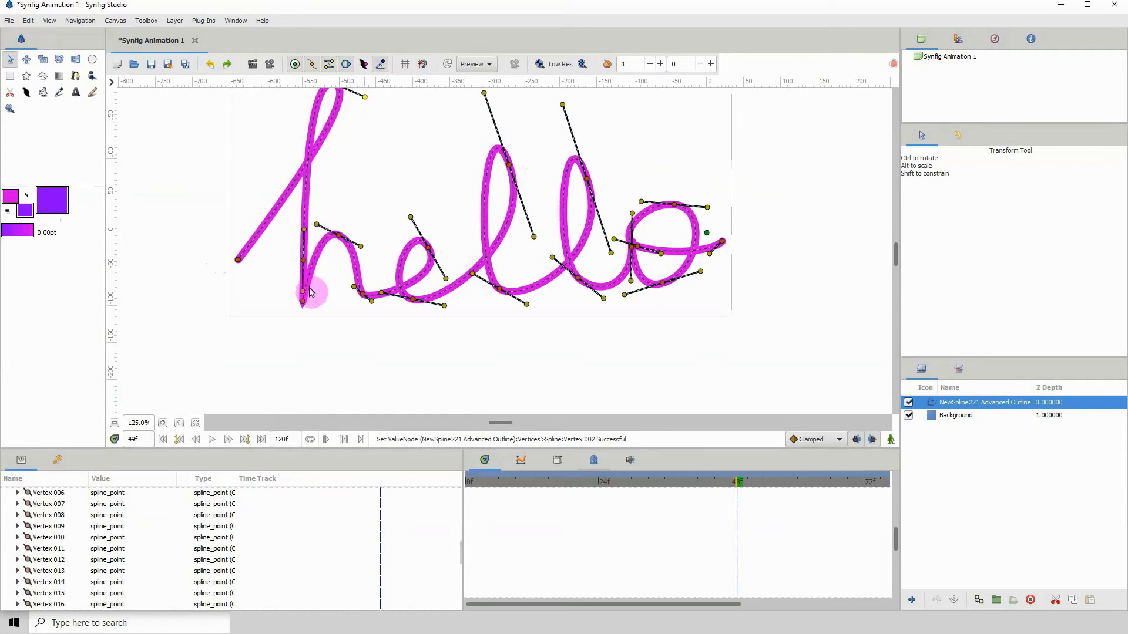
pyautogui.moveTo(303, 292); pyautogui.dragTo(307, 296)
pyautogui.click(163, 423)
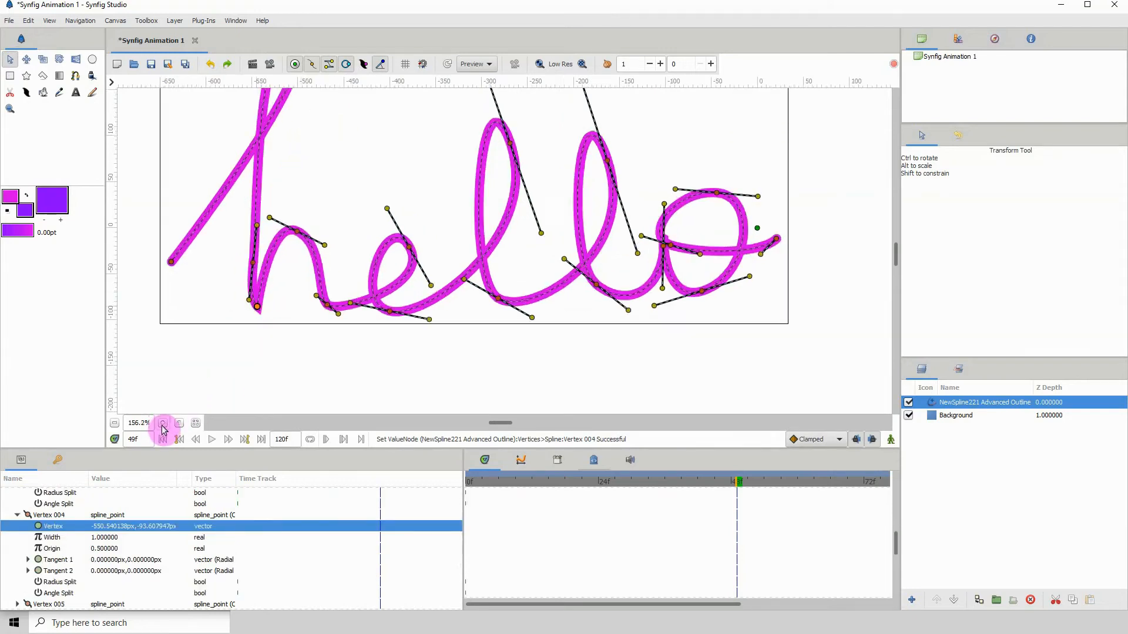
pyautogui.click(163, 423)
pyautogui.click(163, 424)
pyautogui.moveTo(215, 330); pyautogui.dragTo(365, 293)
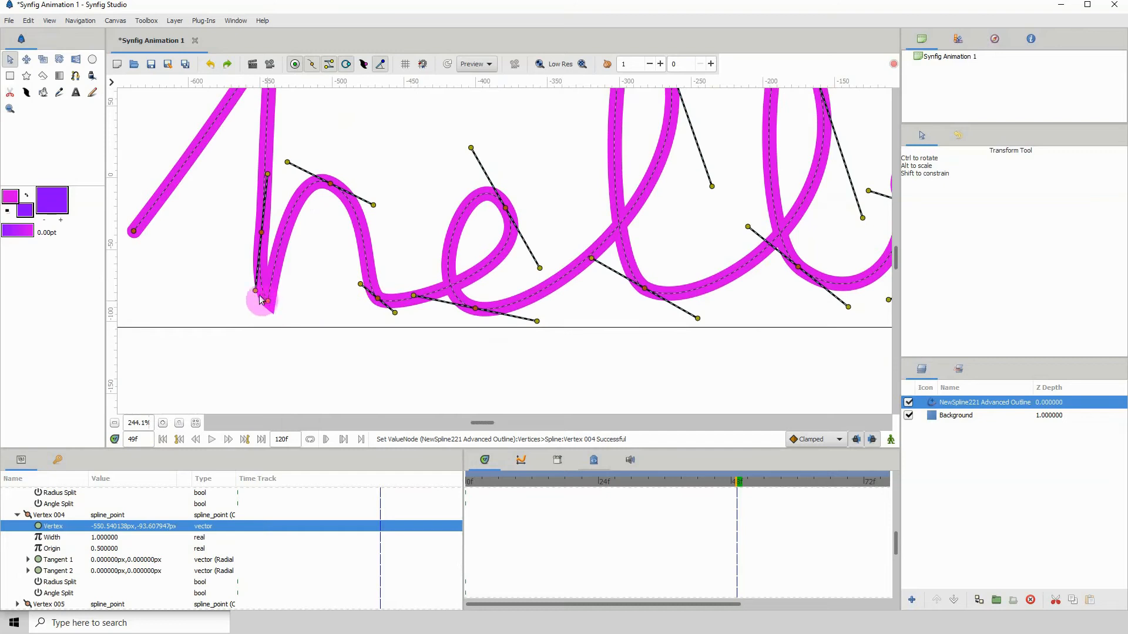
pyautogui.moveTo(255, 290); pyautogui.dragTo(255, 325)
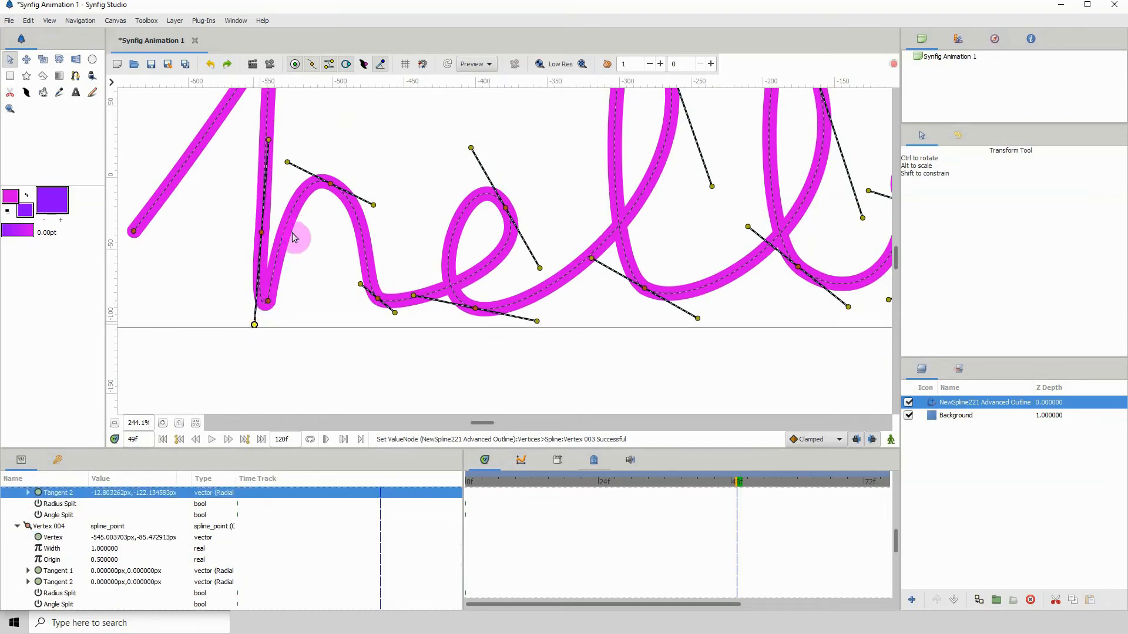
# - Adjust the tangents on the h's arch and on the curve joining it to the e
pyautogui.moveTo(331, 185); pyautogui.dragTo(390, 194)
pyautogui.moveTo(358, 270); pyautogui.dragTo(328, 255)
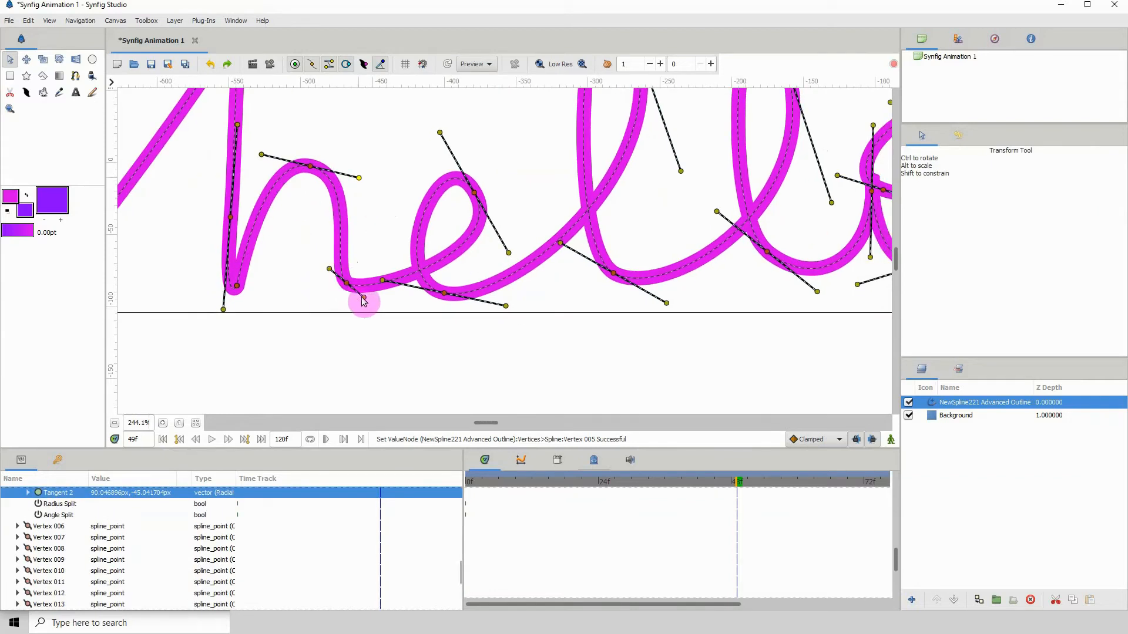
pyautogui.moveTo(363, 298); pyautogui.dragTo(262, 293)
# - Refine the o by adjusting its left-side tangents, raising its top vertex and smoothing the start of the exit stroke
pyautogui.moveTo(462, 247); pyautogui.dragTo(367, 285)
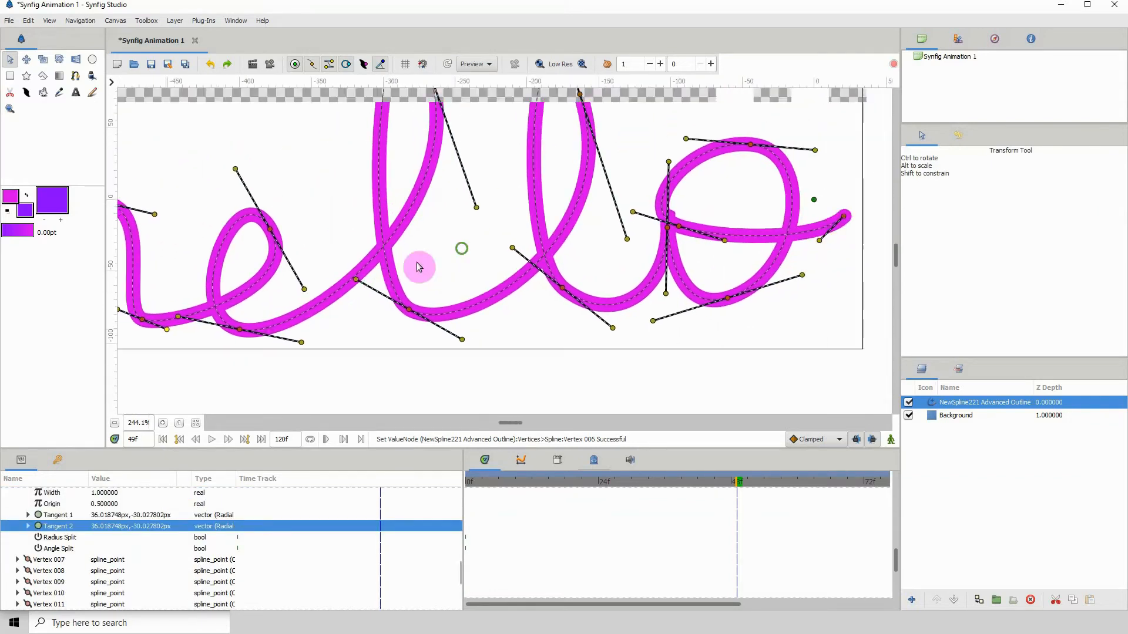
pyautogui.moveTo(486, 230); pyautogui.dragTo(371, 280)
pyautogui.moveTo(556, 212); pyautogui.dragTo(557, 207)
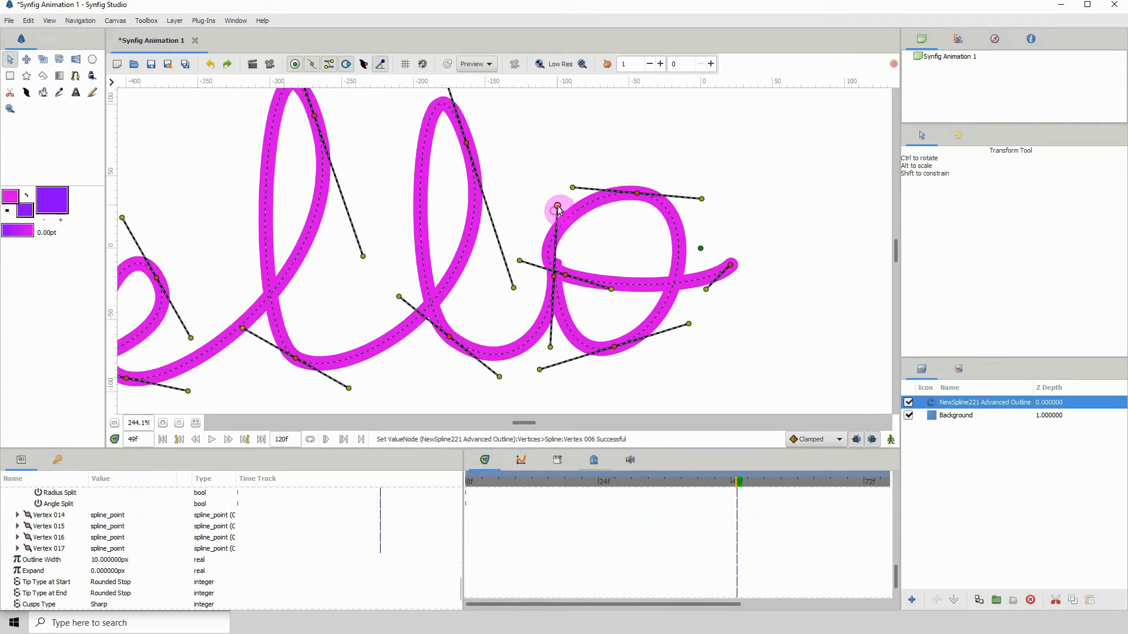
pyautogui.moveTo(641, 196); pyautogui.dragTo(636, 183)
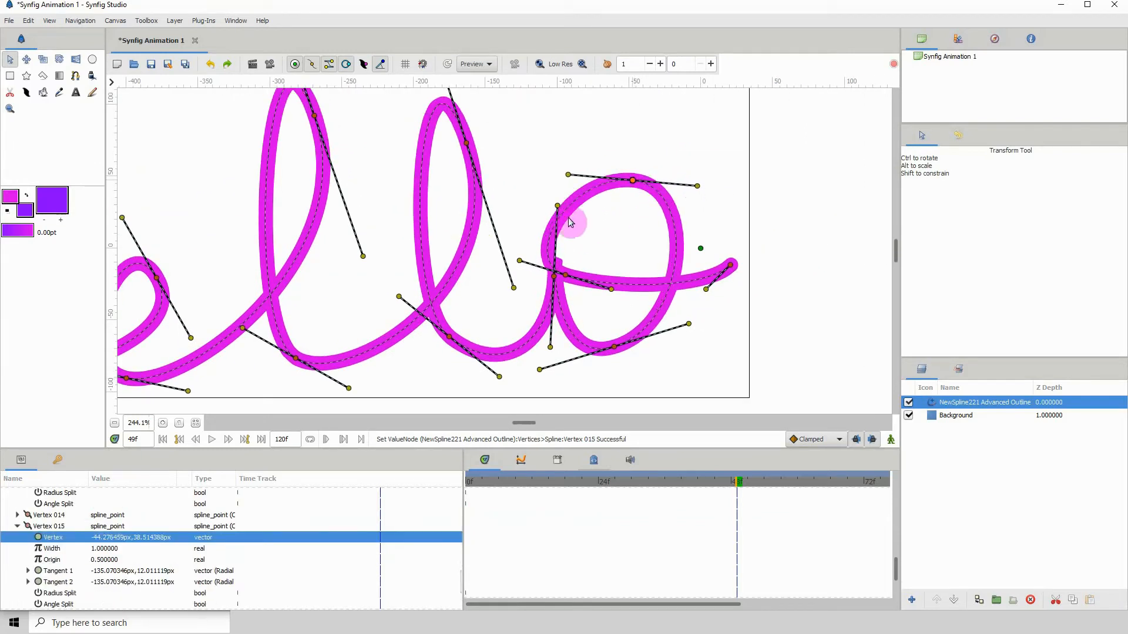
pyautogui.moveTo(518, 261); pyautogui.dragTo(563, 278)
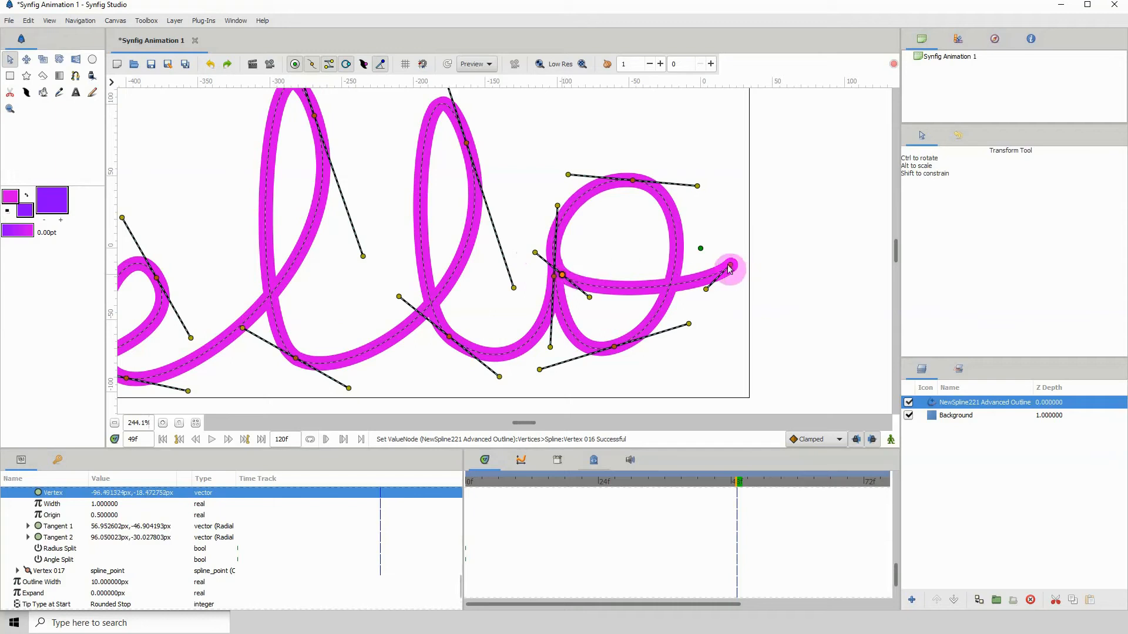
# - Examine the curves of the whole word hello from the o back to the h
pyautogui.moveTo(283, 315); pyautogui.dragTo(461, 268)
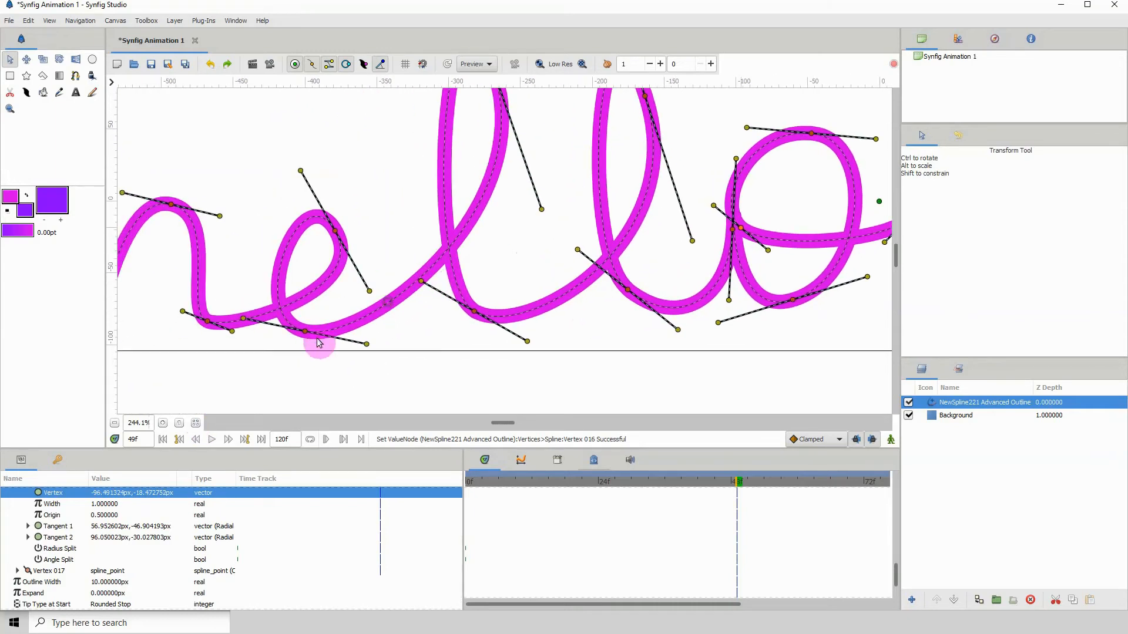
pyautogui.moveTo(316, 342); pyautogui.dragTo(407, 310)
pyautogui.moveTo(273, 324); pyautogui.dragTo(305, 360)
pyautogui.moveTo(288, 304); pyautogui.dragTo(282, 369)
pyautogui.moveTo(298, 266); pyautogui.dragTo(225, 354)
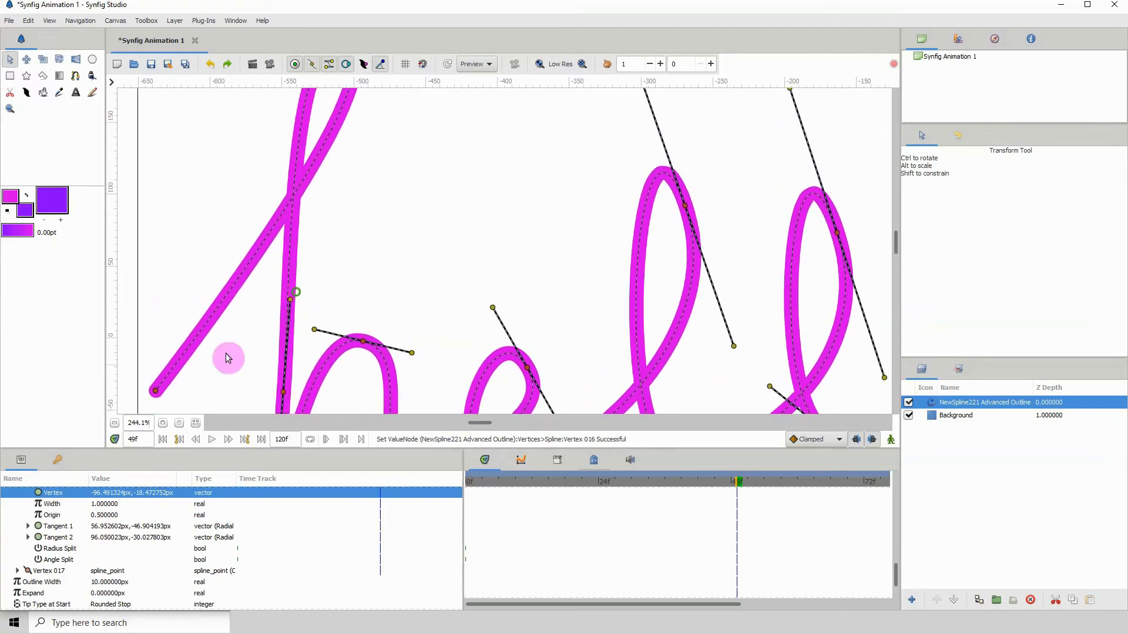
pyautogui.click(117, 424)
pyautogui.click(117, 424)
pyautogui.moveTo(324, 298); pyautogui.dragTo(278, 288)
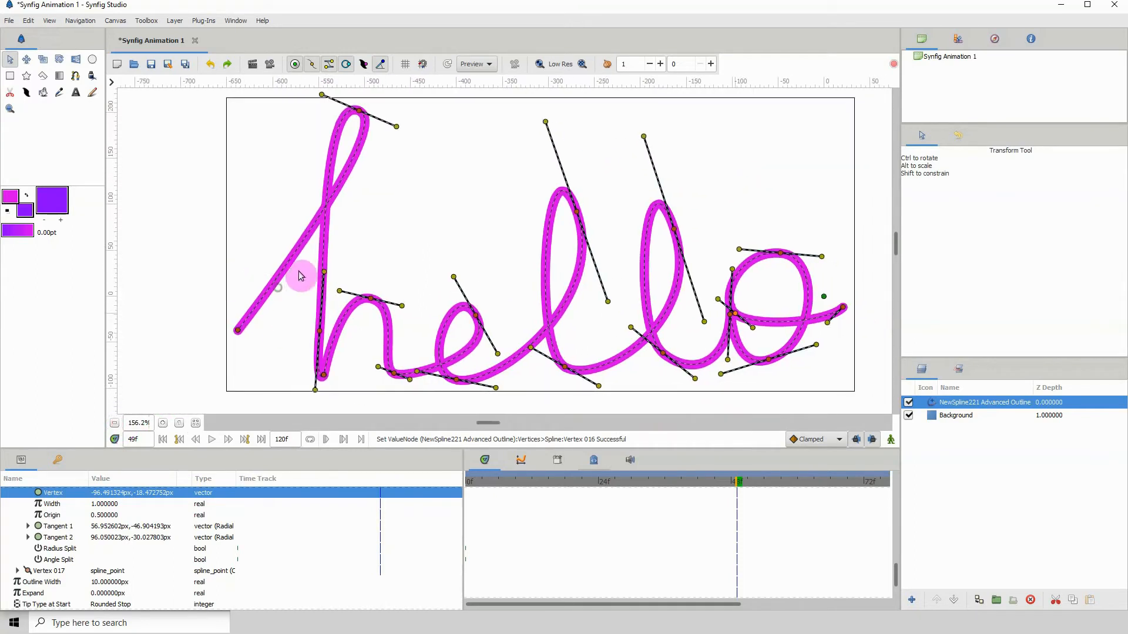
# - View the options for inserting a point on the h's stem, including Insert Item & Keep Shape, without applying one
pyautogui.rightClick(325, 240)
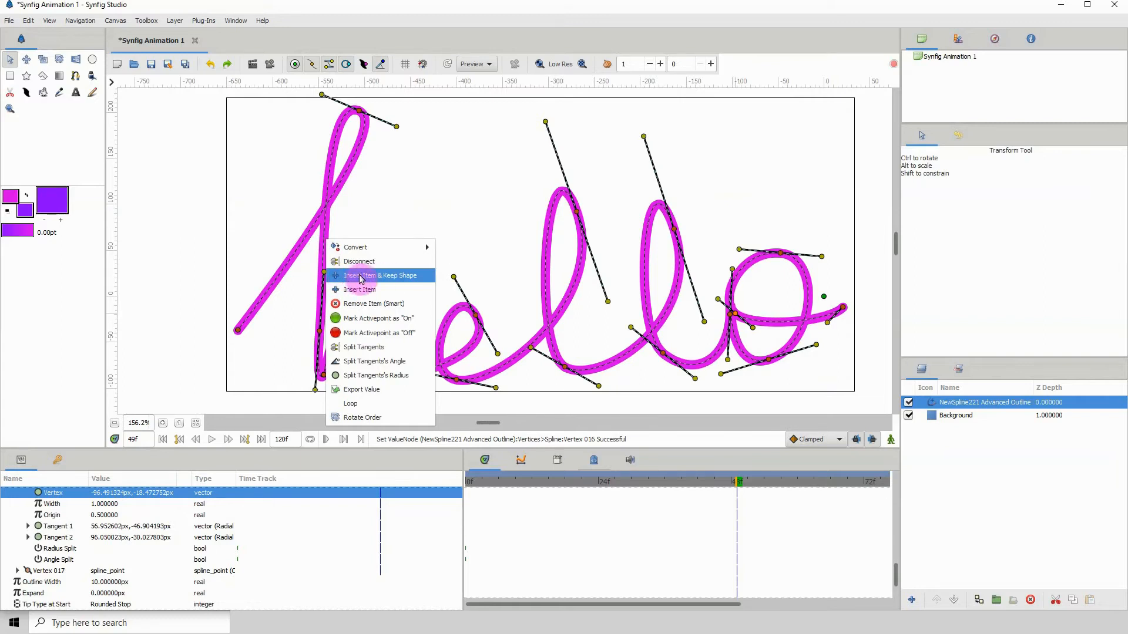
pyautogui.click(299, 39)
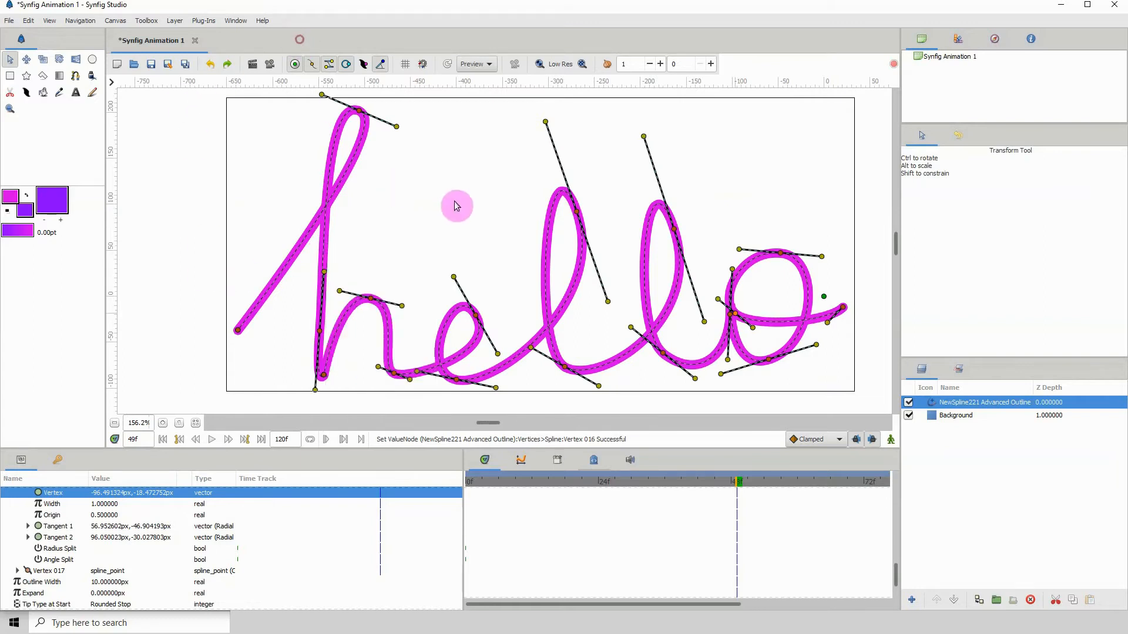
# - Select the Background layer so that the hello outline is deselected
pyautogui.click(115, 423)
pyautogui.click(115, 423)
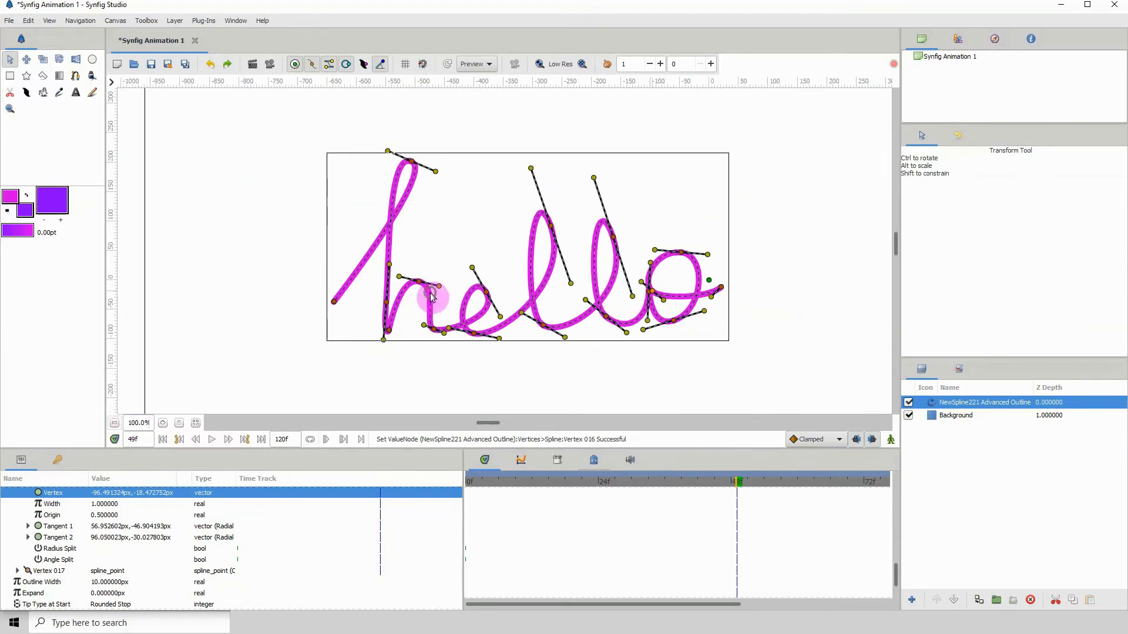
pyautogui.click(977, 421)
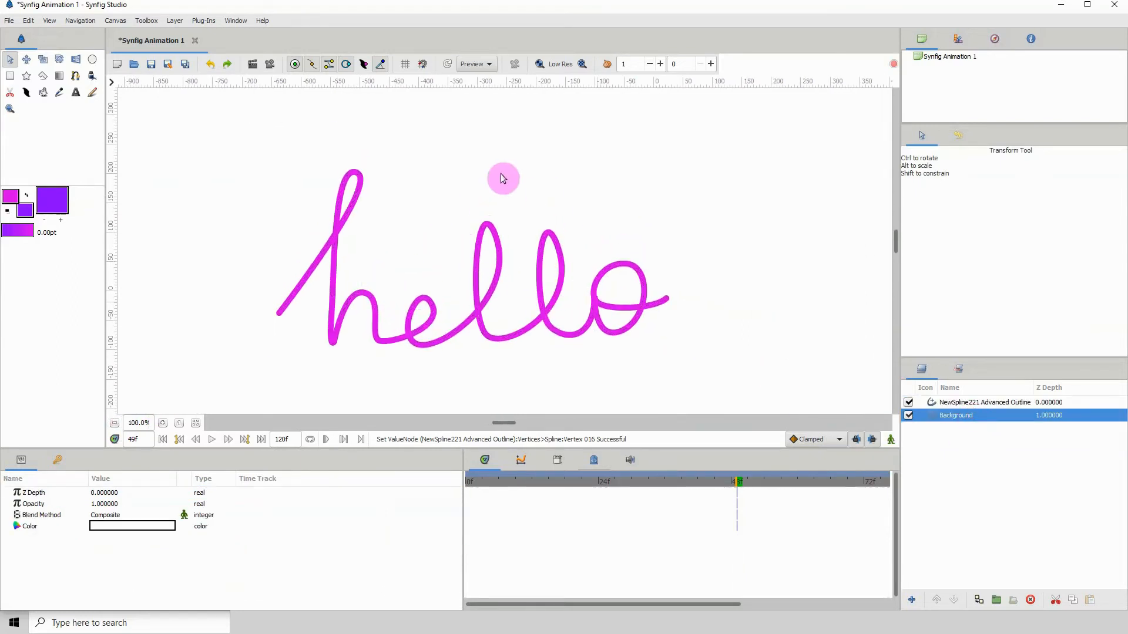
pyautogui.click(163, 423)
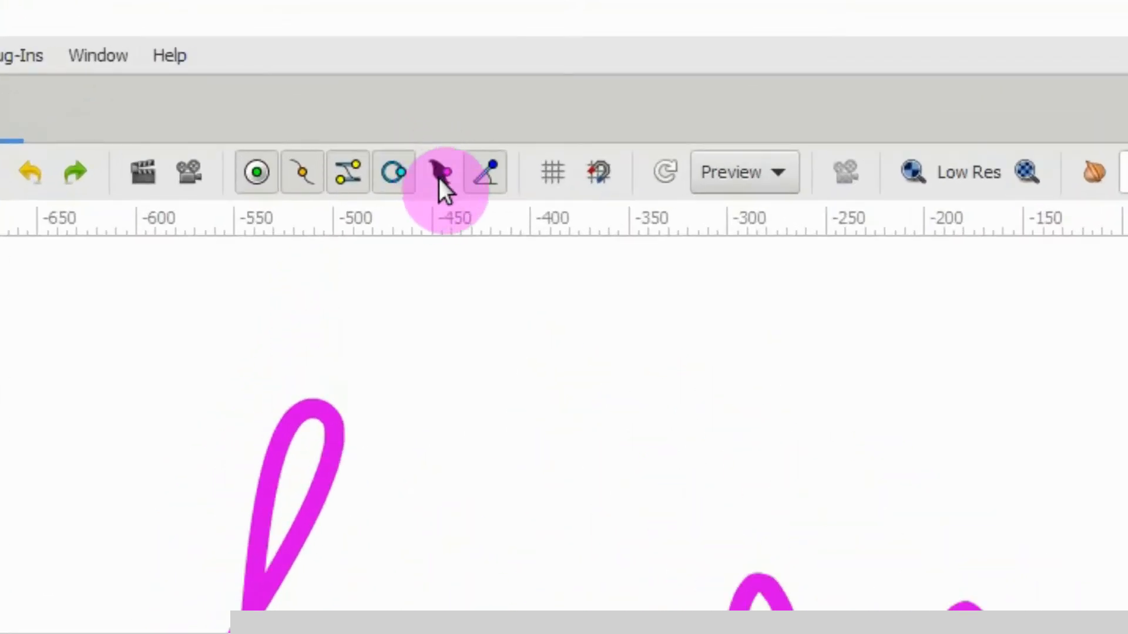
# - Show the width handles on the canvas and rename the NewSpline221 Advanced Outline layer as hello
pyautogui.click(439, 173)
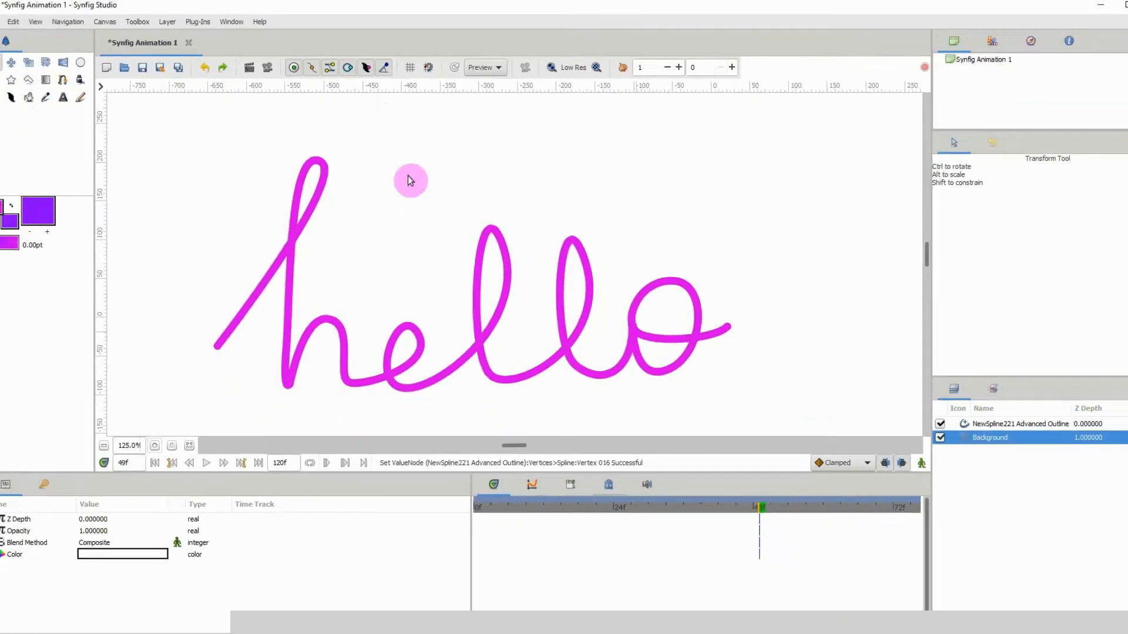
pyautogui.click(964, 416)
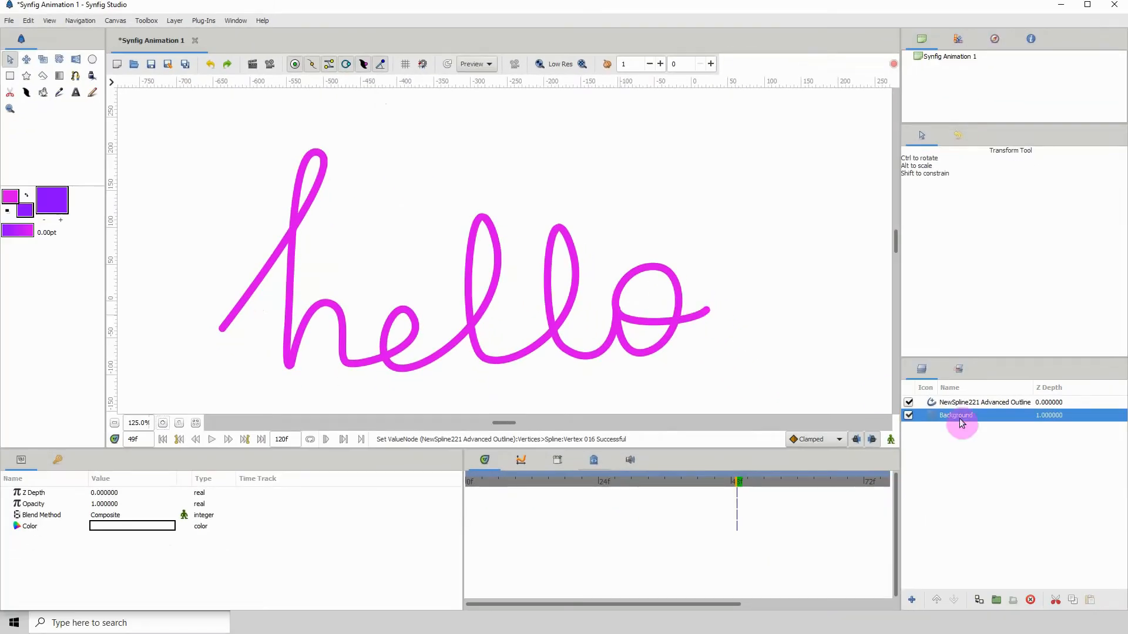
pyautogui.click(1064, 403)
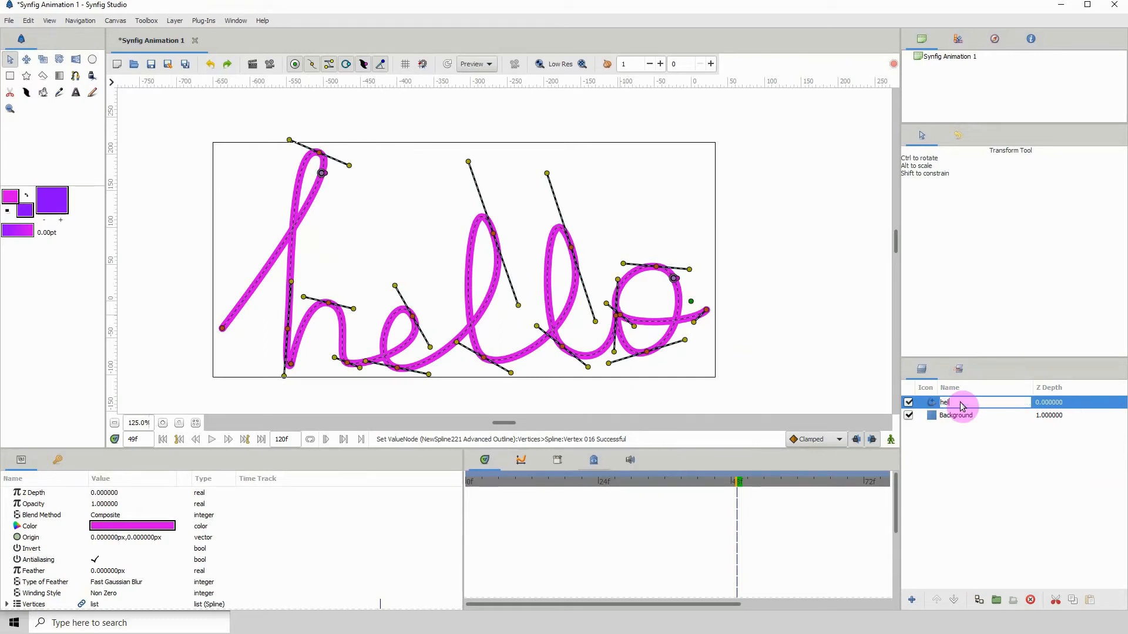
pyautogui.press('Return')
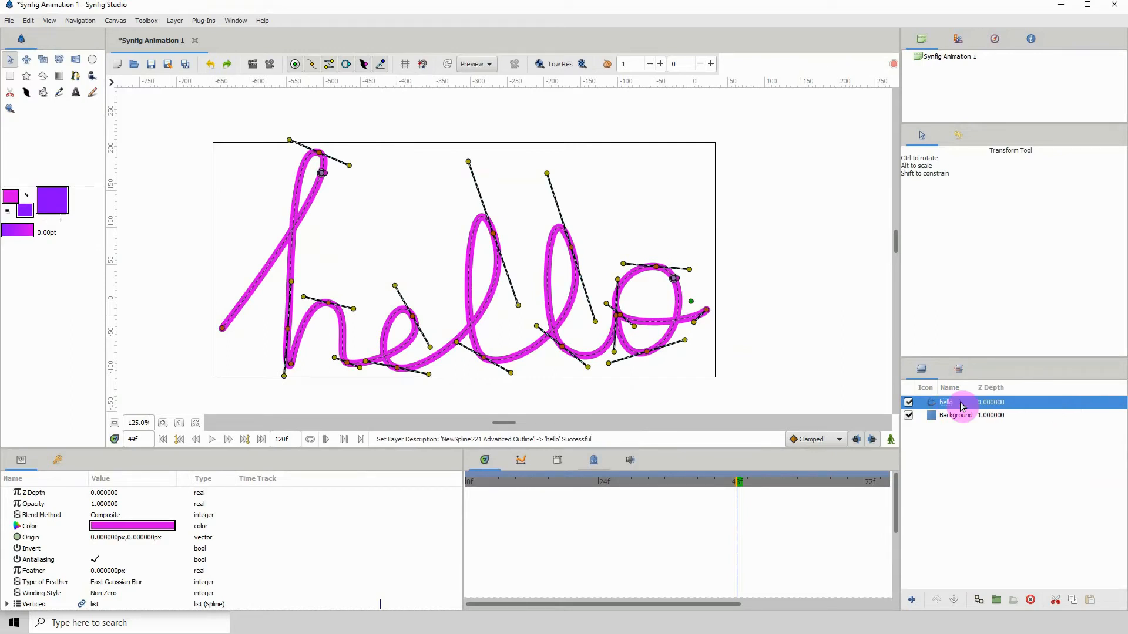
pyautogui.click(364, 66)
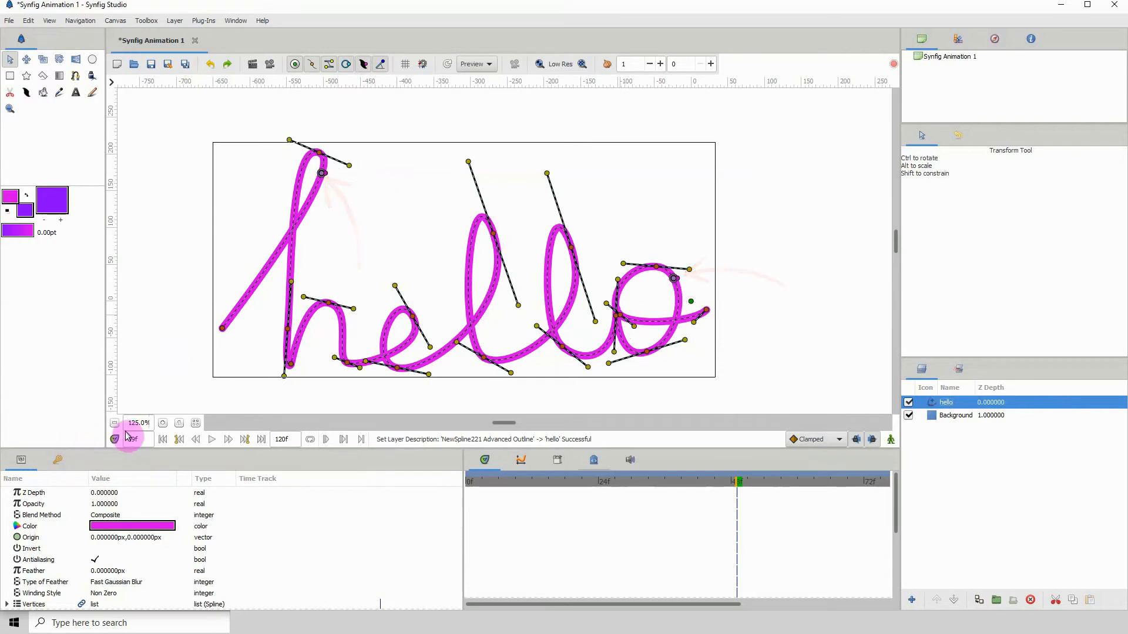
# - Set the cusp after the width point on the o's upper-right curve to Flat
pyautogui.click(163, 423)
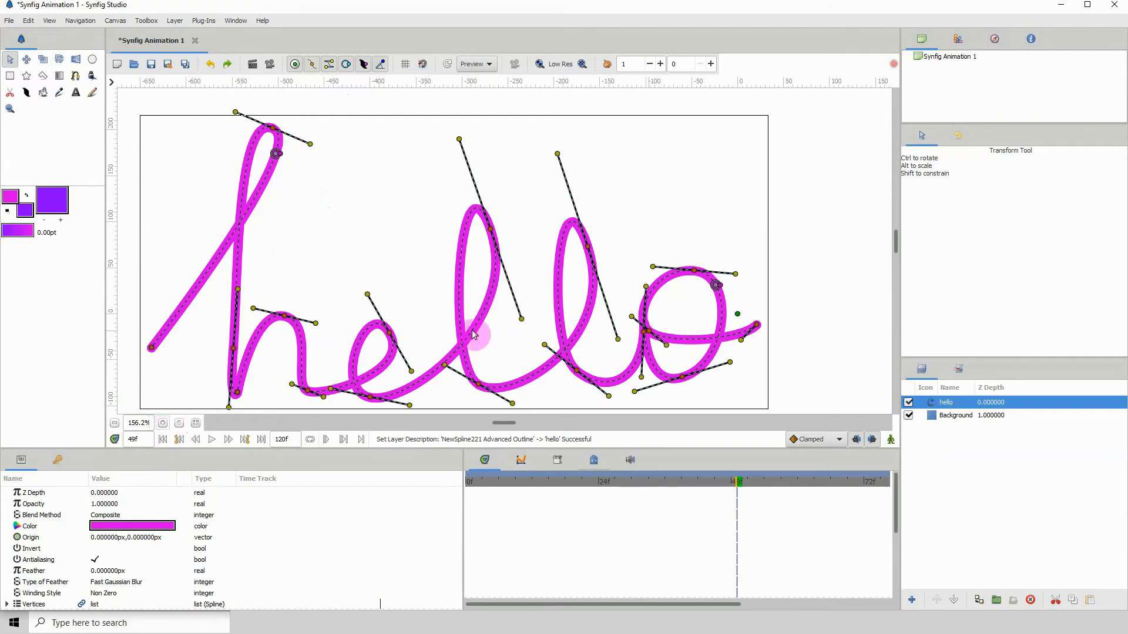
pyautogui.moveTo(580, 357); pyautogui.dragTo(471, 323)
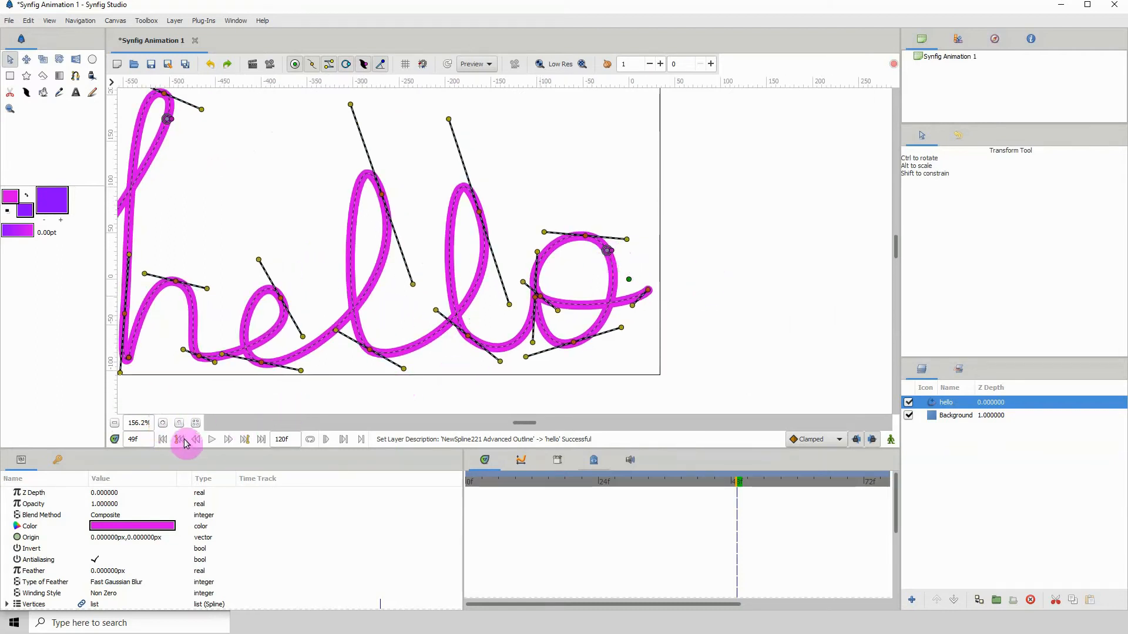
pyautogui.click(163, 423)
pyautogui.click(163, 423)
pyautogui.click(163, 423)
pyautogui.click(163, 423)
pyautogui.moveTo(679, 306); pyautogui.dragTo(540, 297)
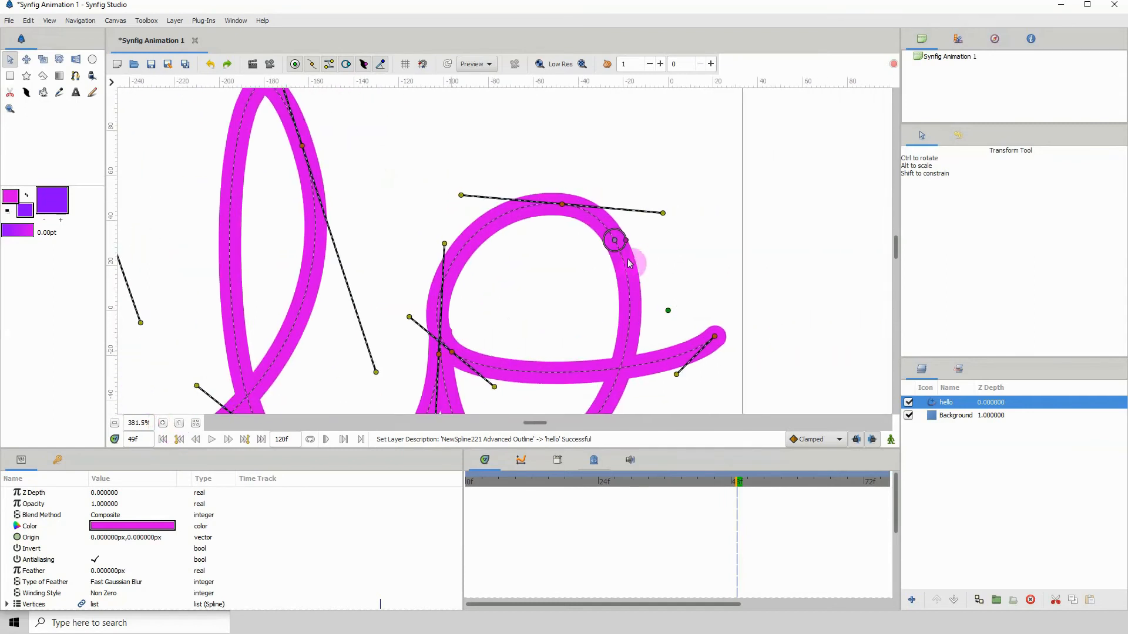
pyautogui.click(615, 241)
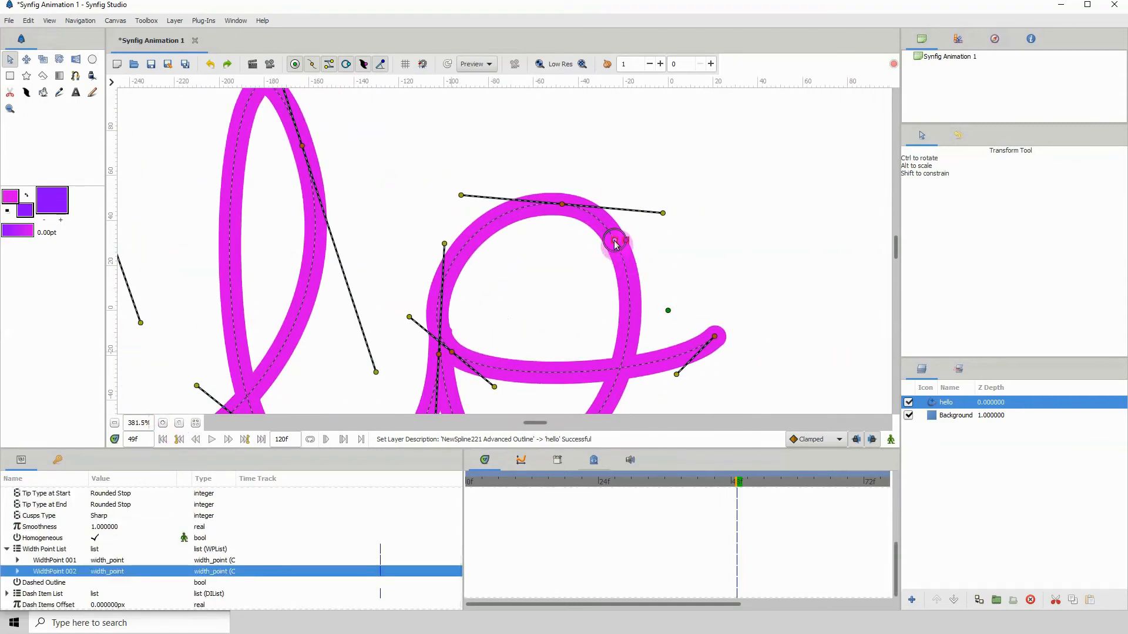
pyautogui.rightClick(615, 241)
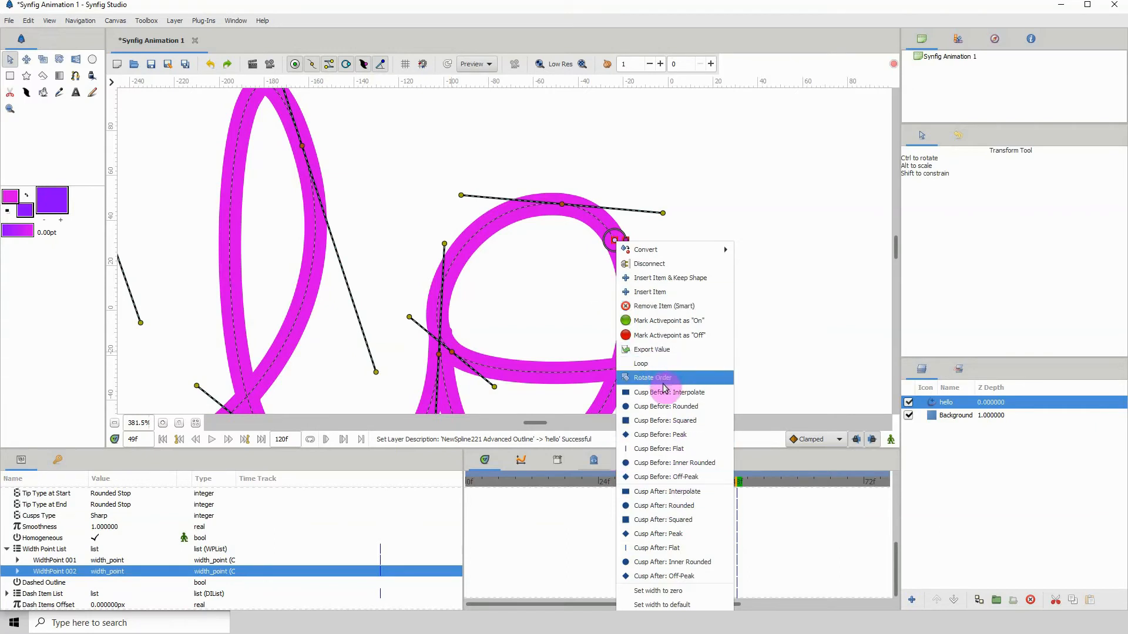
pyautogui.click(673, 548)
pyautogui.scroll(-2, 560, 273)
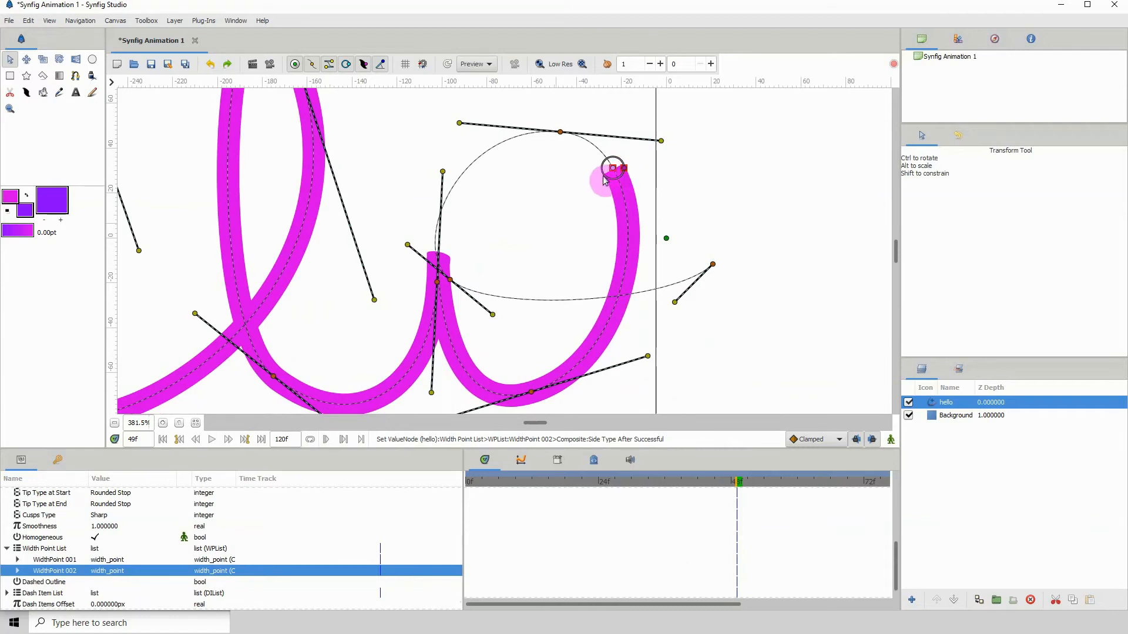
# - Slide the o's width point along the spline onto the exit stroke and back to the middle of that stroke
pyautogui.click(115, 423)
pyautogui.click(115, 423)
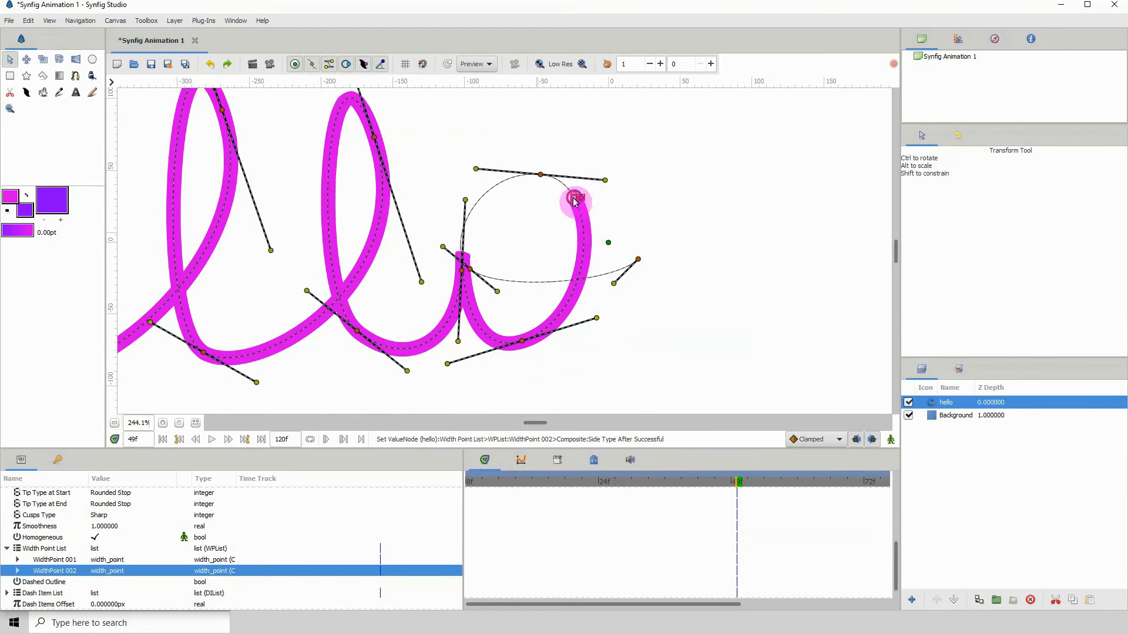
pyautogui.moveTo(574, 200)
pyautogui.mouseDown()
pyautogui.moveTo(529, 175)
pyautogui.moveTo(490, 180)
pyautogui.moveTo(566, 200)
pyautogui.moveTo(495, 176)
pyautogui.moveTo(506, 184)
pyautogui.moveTo(470, 238)
pyautogui.moveTo(477, 275)
pyautogui.moveTo(588, 296)
pyautogui.moveTo(612, 275)
pyautogui.moveTo(565, 263)
pyautogui.moveTo(629, 282)
pyautogui.moveTo(618, 276)
pyautogui.mouseUp()
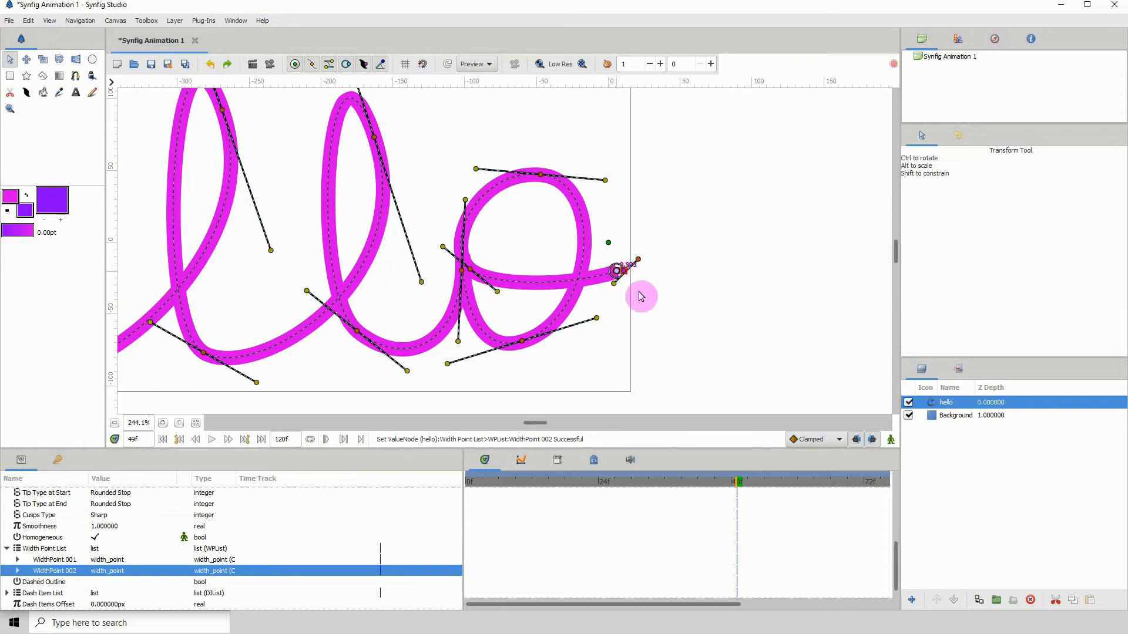
pyautogui.moveTo(616, 274); pyautogui.dragTo(543, 293)
pyautogui.moveTo(431, 308); pyautogui.dragTo(518, 295)
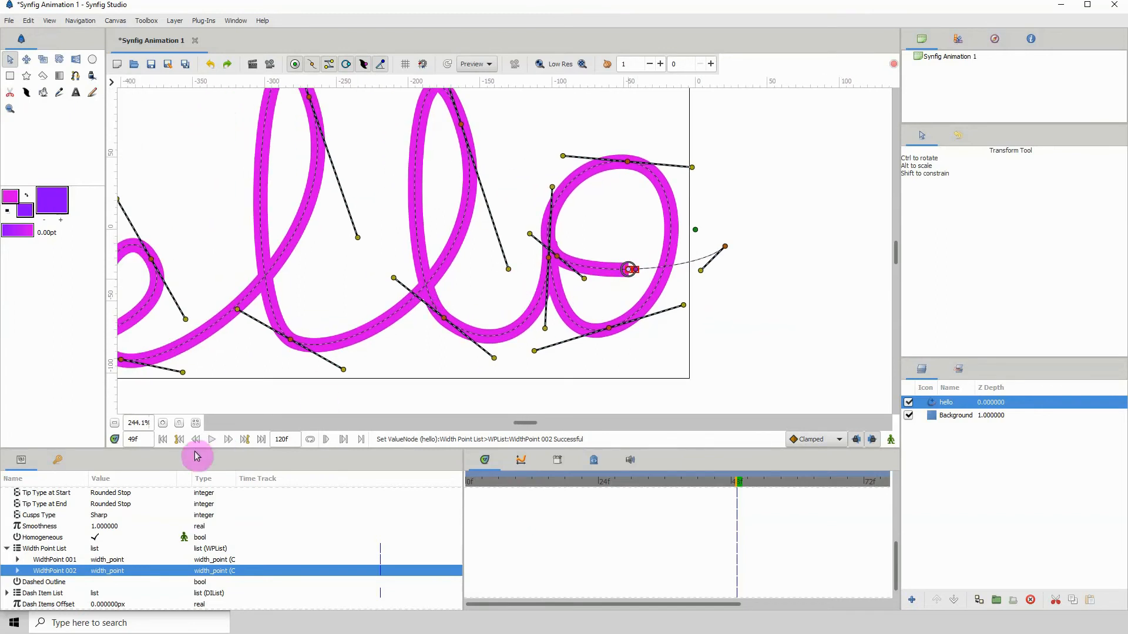
pyautogui.click(117, 424)
pyautogui.click(117, 424)
pyautogui.click(117, 424)
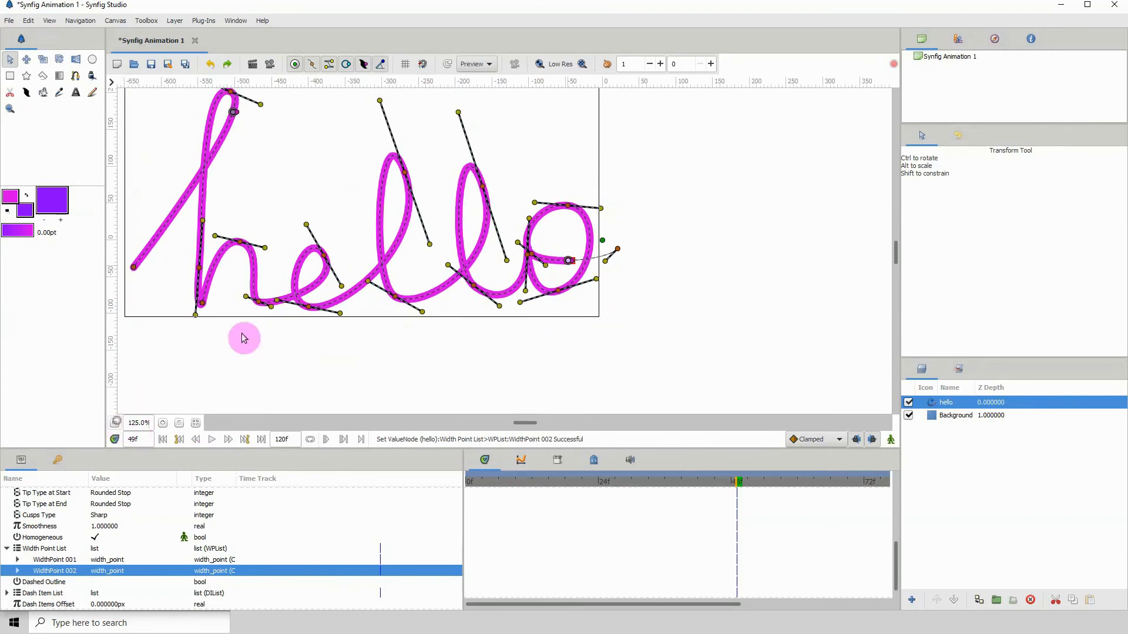
pyautogui.moveTo(271, 325); pyautogui.dragTo(330, 341)
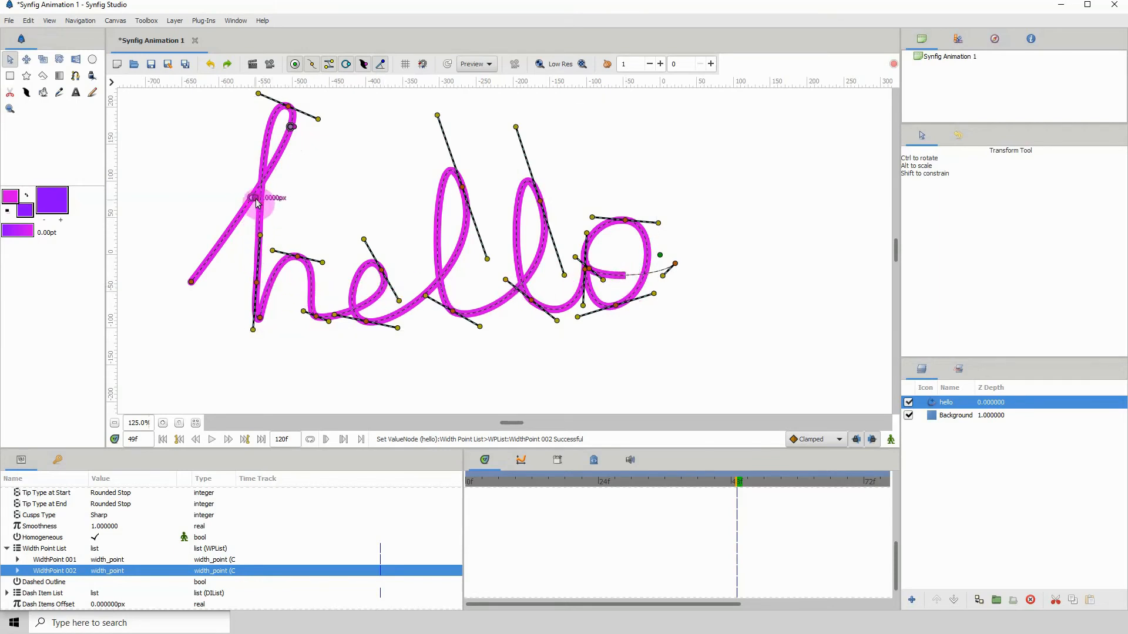
# - Move both width points along the spline to the lower beginning of the h's entry stroke
pyautogui.moveTo(255, 199)
pyautogui.mouseDown()
pyautogui.moveTo(261, 126)
pyautogui.moveTo(273, 118)
pyautogui.mouseUp()
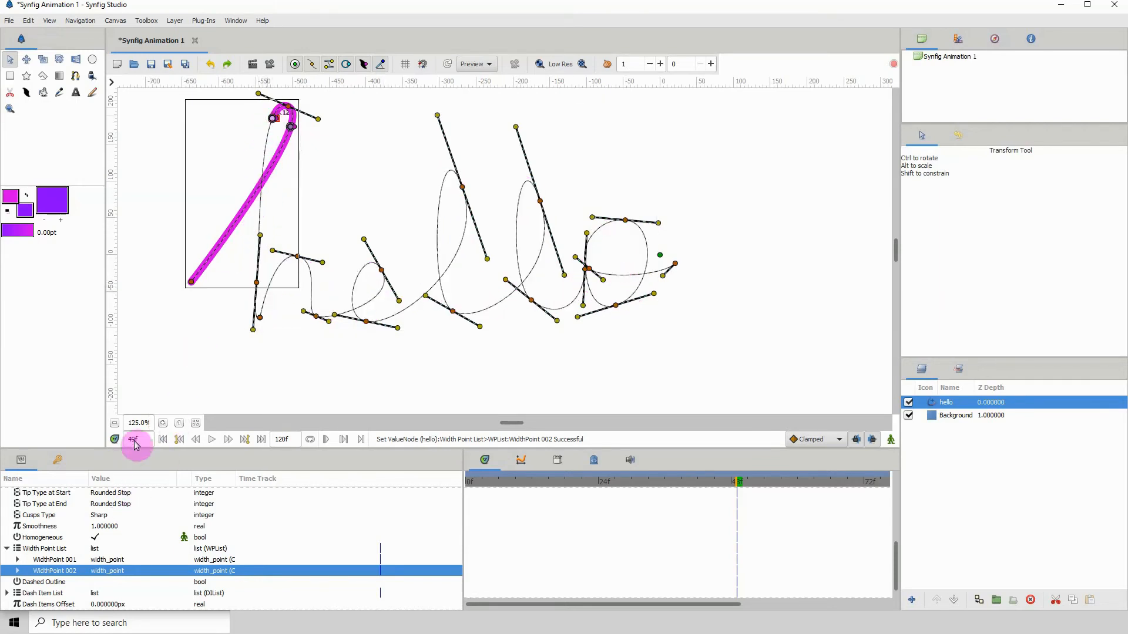
pyautogui.click(163, 424)
pyautogui.click(162, 424)
pyautogui.moveTo(205, 291); pyautogui.dragTo(508, 407)
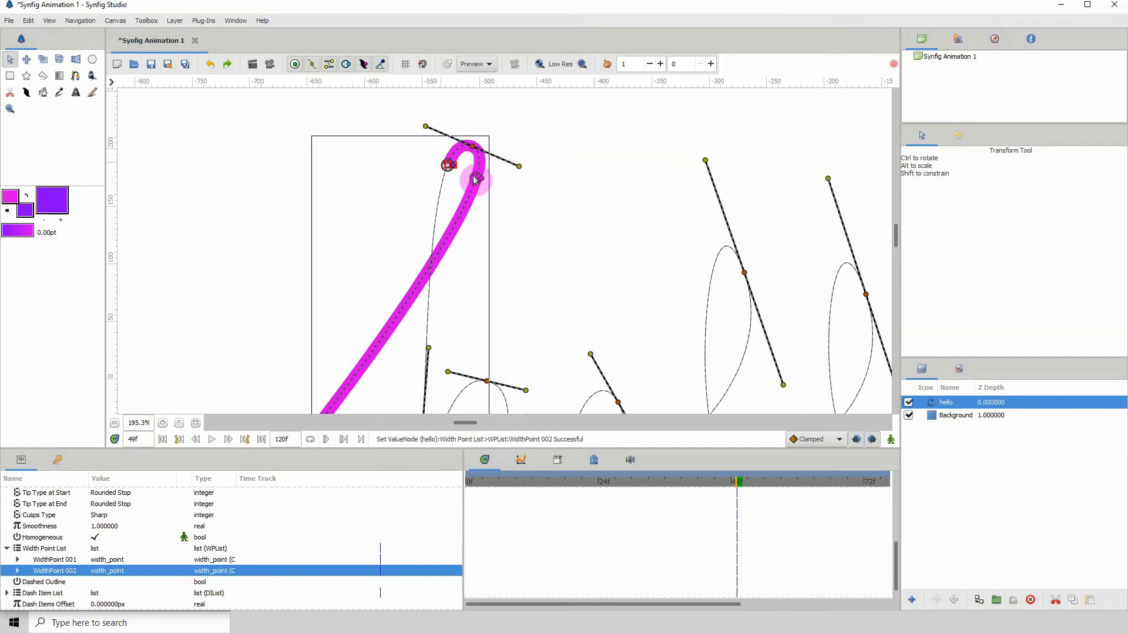
pyautogui.moveTo(476, 183)
pyautogui.mouseDown()
pyautogui.moveTo(403, 333)
pyautogui.moveTo(358, 372)
pyautogui.mouseUp()
pyautogui.moveTo(390, 327)
pyautogui.mouseDown()
pyautogui.moveTo(432, 268)
pyautogui.moveTo(384, 331)
pyautogui.mouseUp()
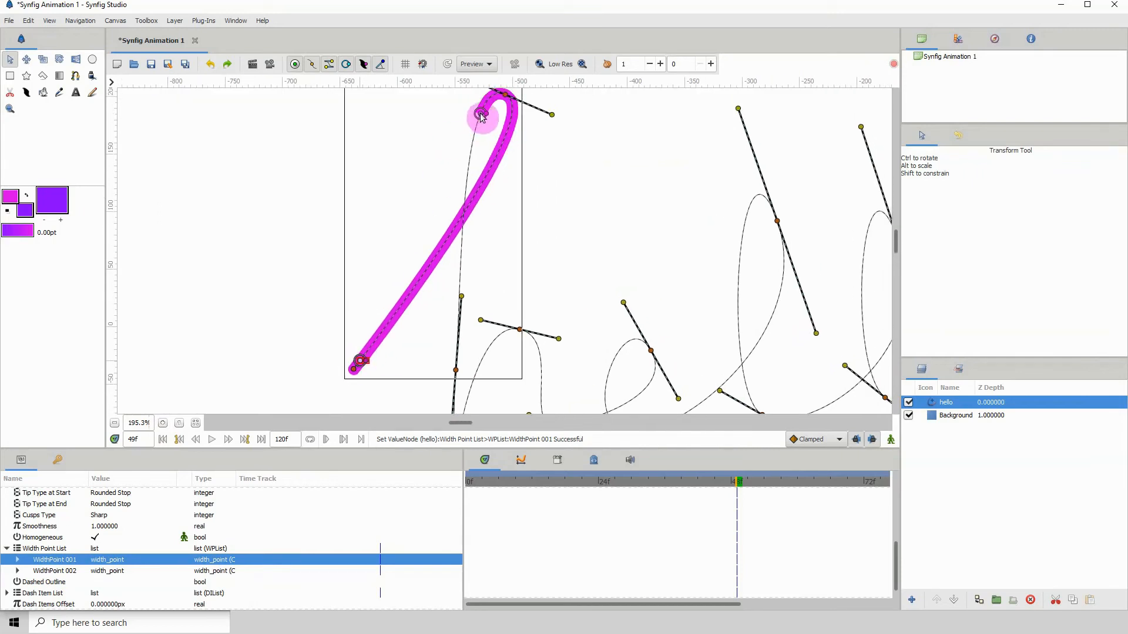
pyautogui.moveTo(480, 116)
pyautogui.mouseDown()
pyautogui.moveTo(541, 136)
pyautogui.moveTo(392, 353)
pyautogui.mouseUp()
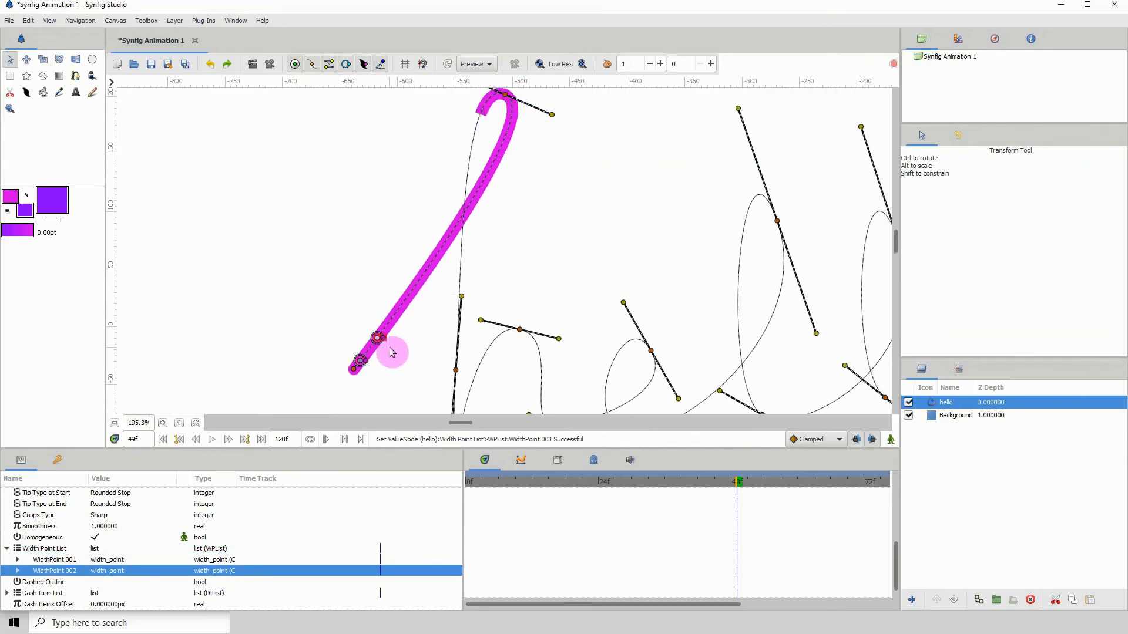
pyautogui.moveTo(400, 293); pyautogui.dragTo(438, 217)
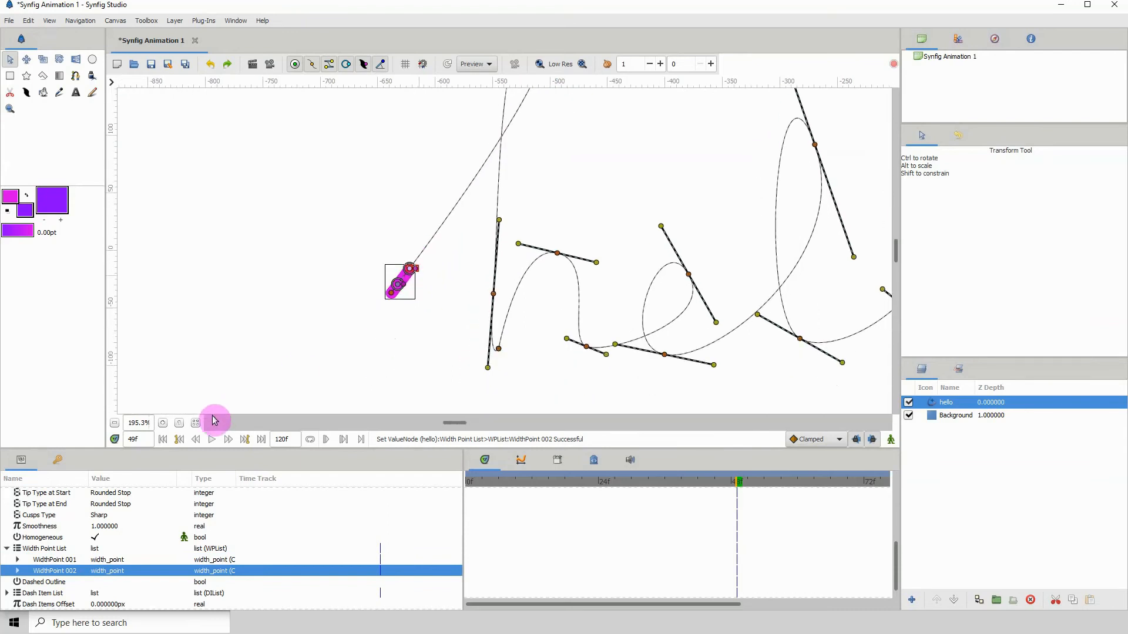
# - Tighten both width points against the tip of the h's entry stroke, with the end width point at 0.003
pyautogui.click(164, 423)
pyautogui.click(371, 295)
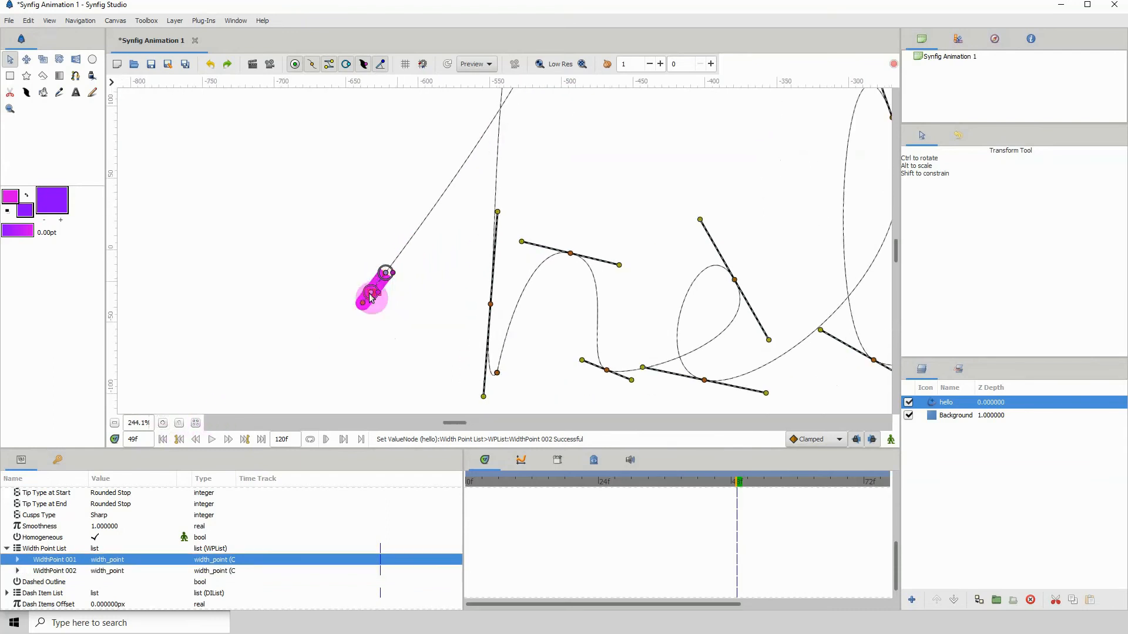
pyautogui.click(386, 277)
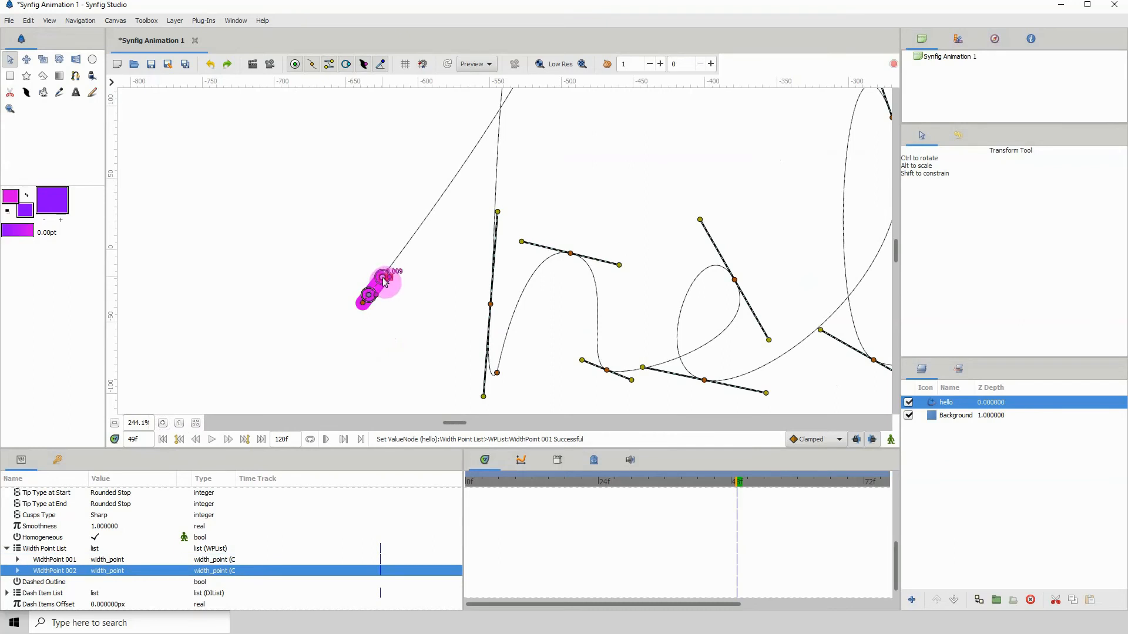
pyautogui.moveTo(383, 277); pyautogui.dragTo(382, 278)
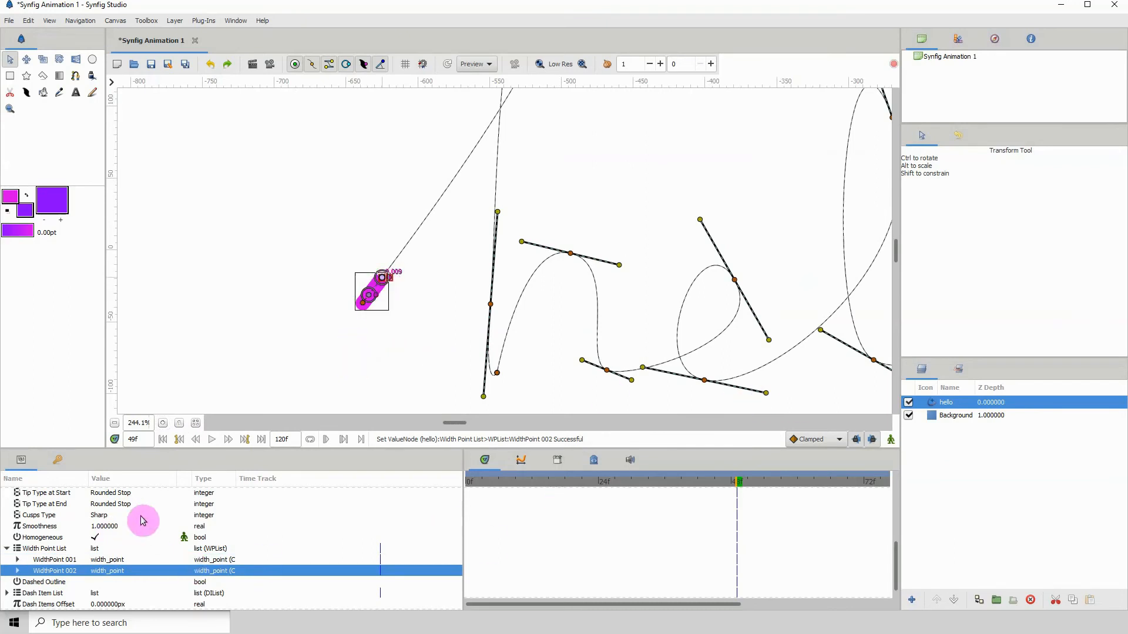
pyautogui.click(367, 300)
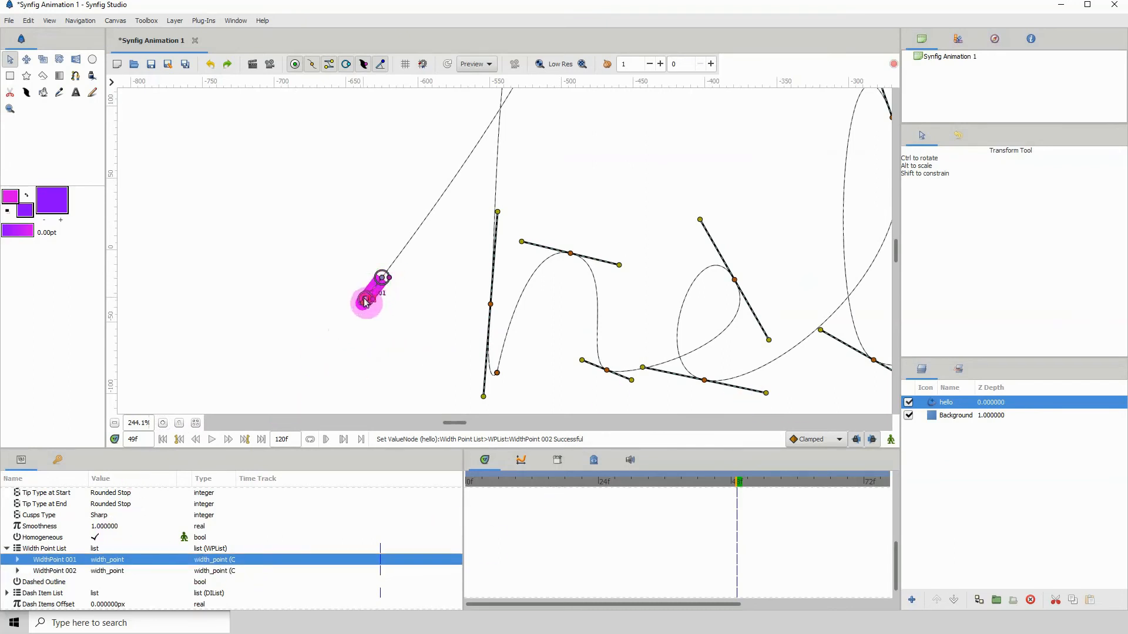
pyautogui.click(365, 302)
pyautogui.click(381, 279)
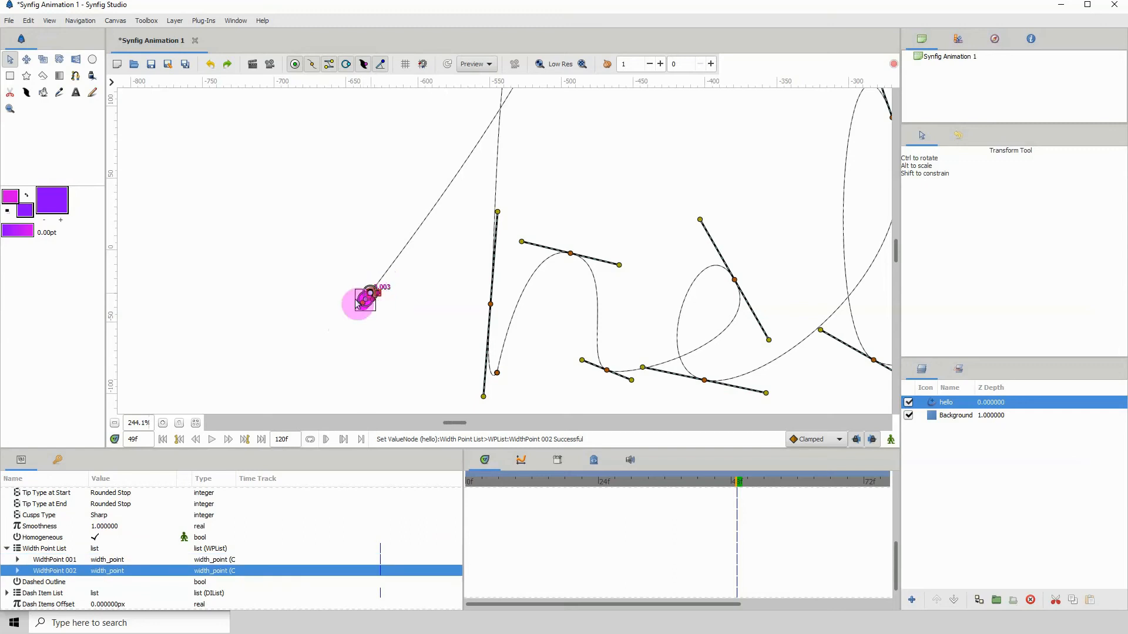
# - Go to frame 1 on the timeline and turn on animate editing mode
pyautogui.click(484, 485)
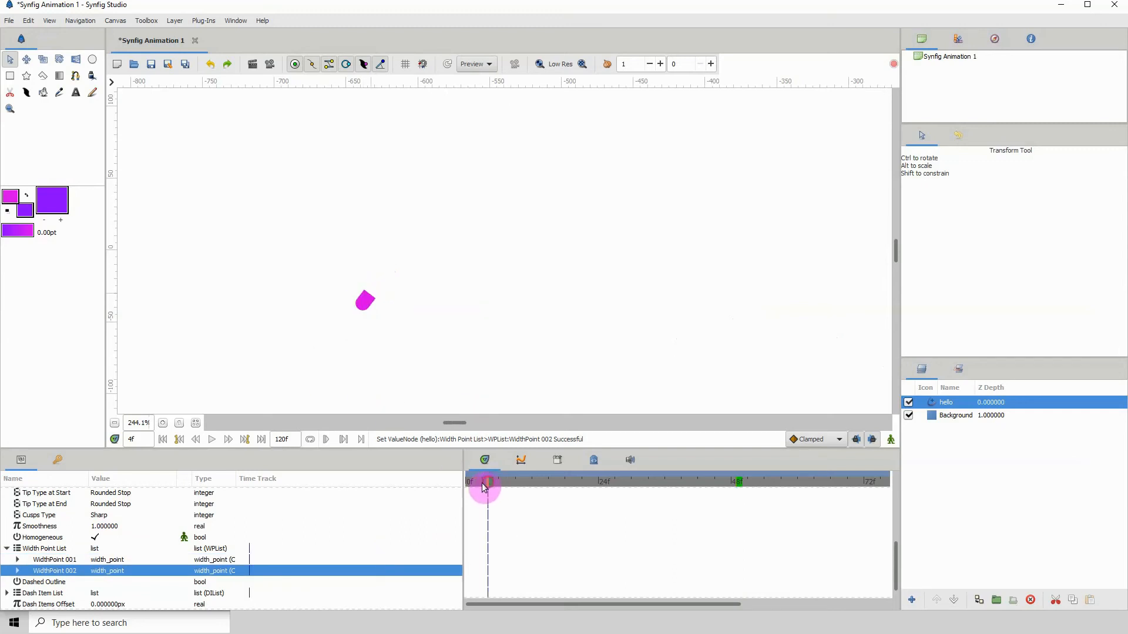
pyautogui.moveTo(476, 487); pyautogui.dragTo(471, 486)
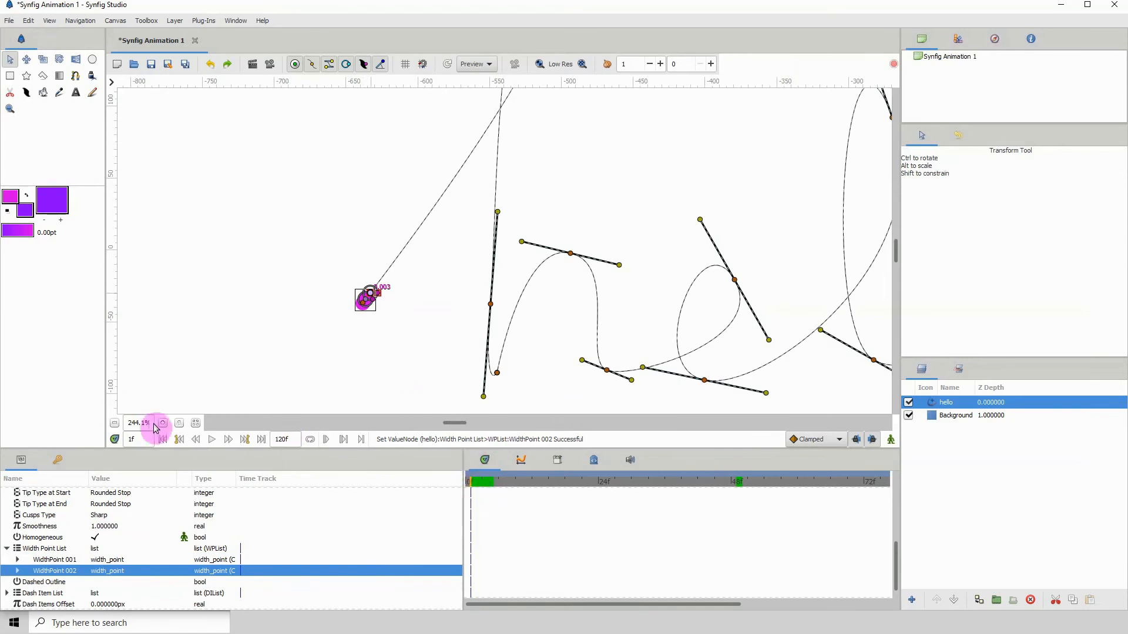
pyautogui.click(57, 460)
pyautogui.click(24, 461)
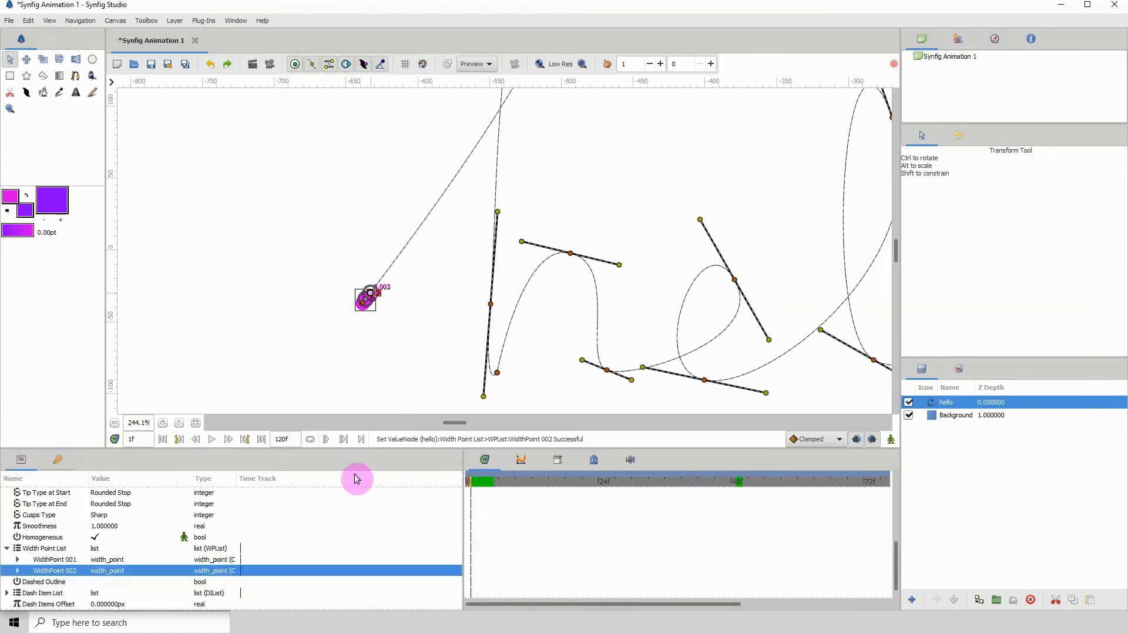
pyautogui.click(57, 460)
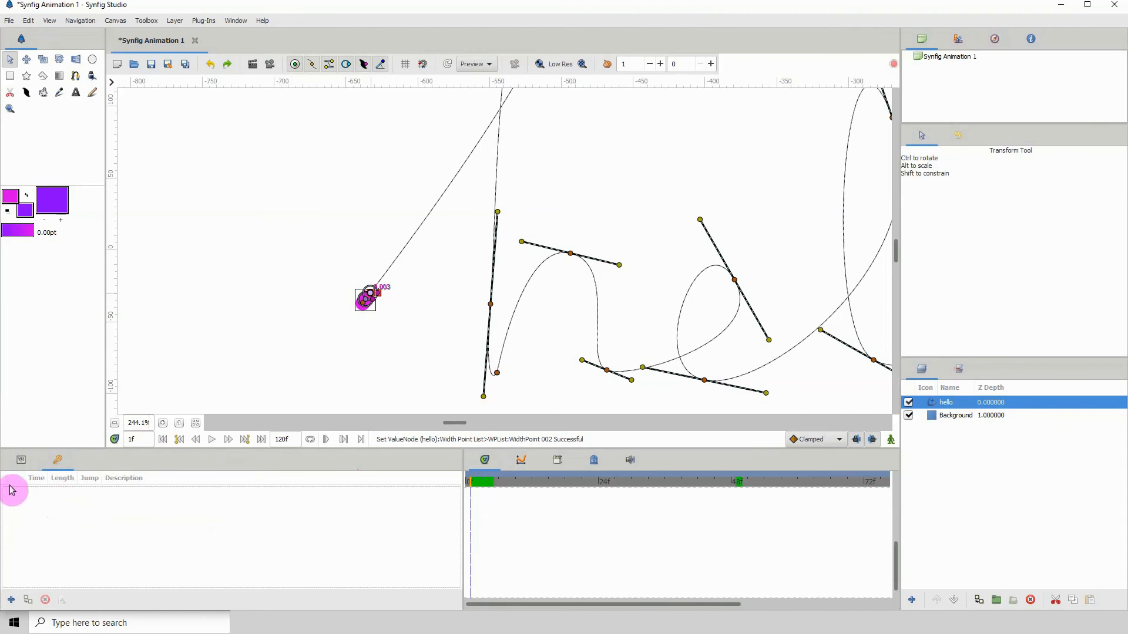
pyautogui.click(22, 461)
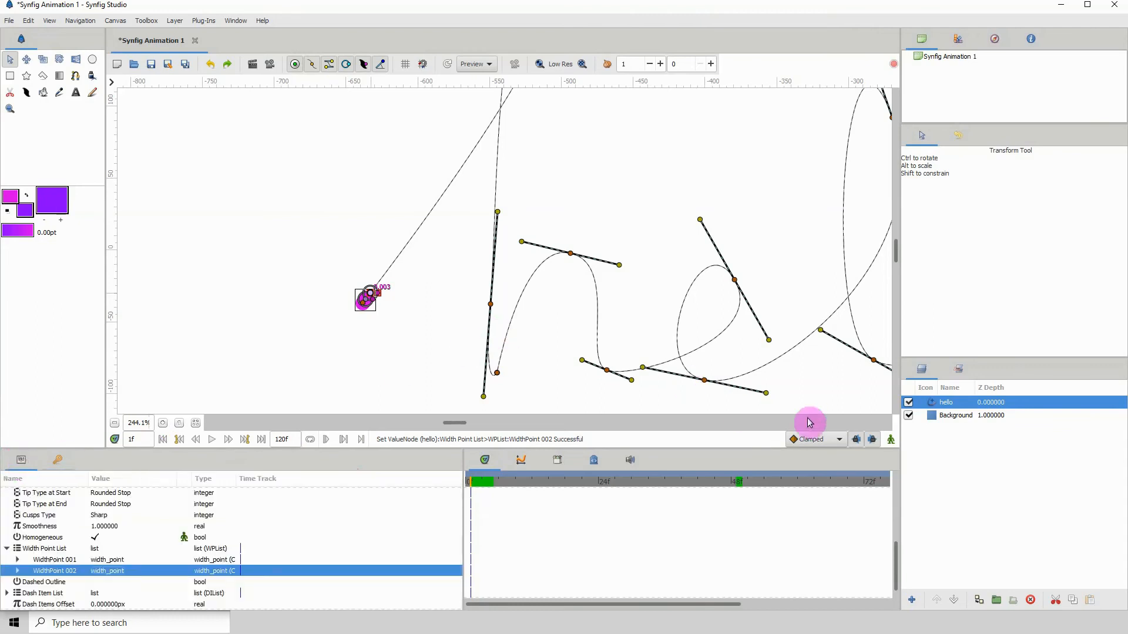
pyautogui.click(890, 440)
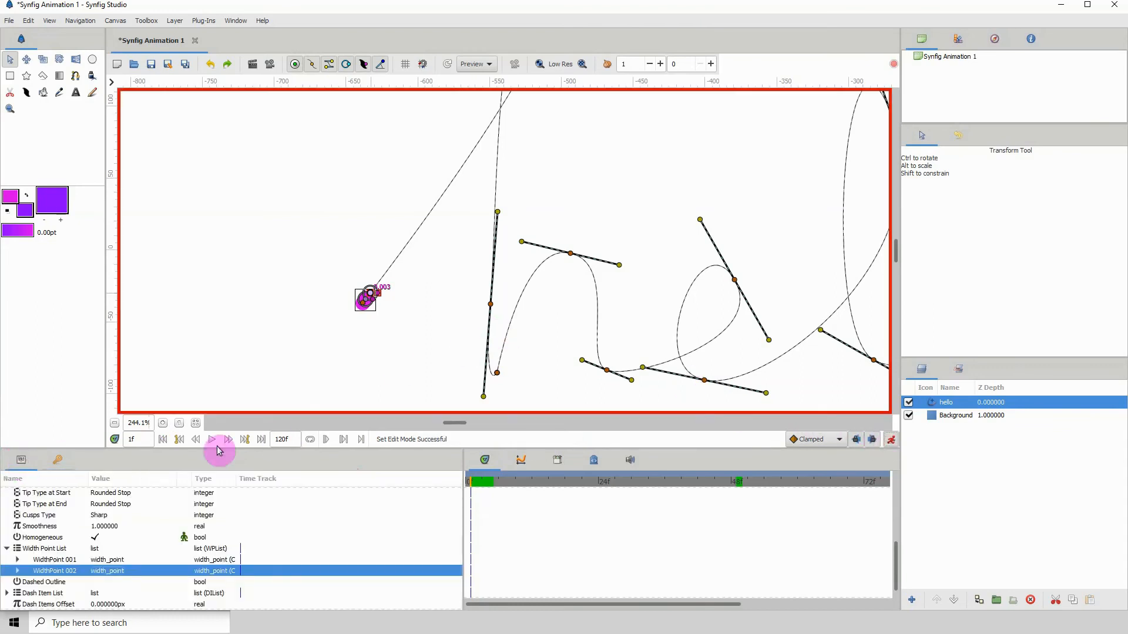
# - Key the Width Point List at frame 1 with both width points at the tip of the h's entry stroke
pyautogui.click(114, 423)
pyautogui.click(114, 423)
pyautogui.click(114, 423)
pyautogui.moveTo(628, 222); pyautogui.dragTo(430, 253)
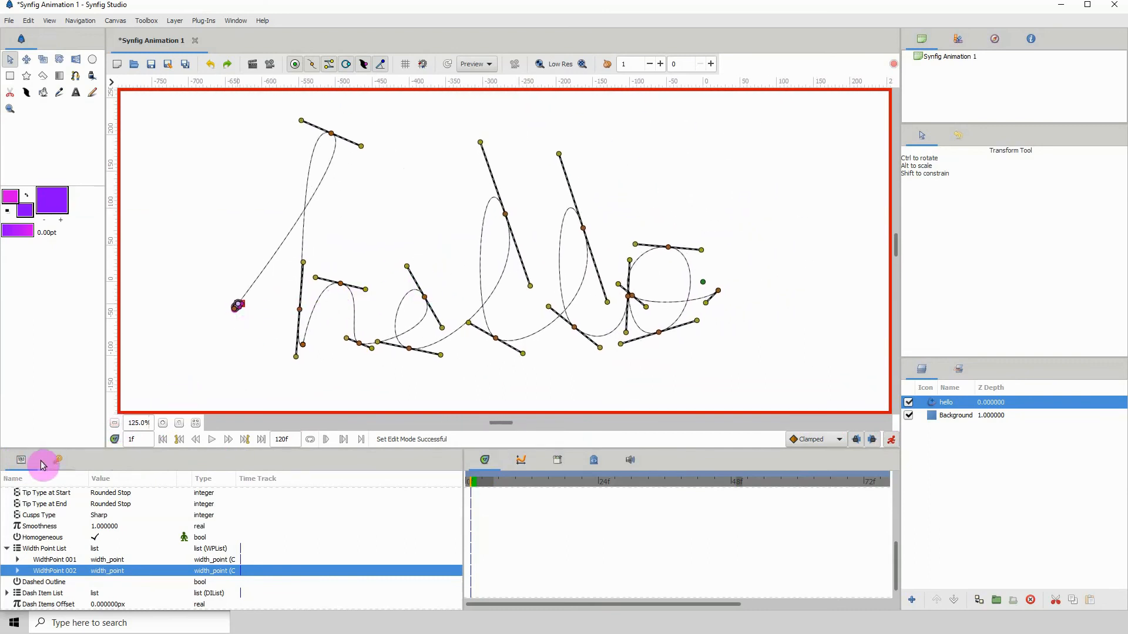
pyautogui.click(163, 423)
pyautogui.click(163, 423)
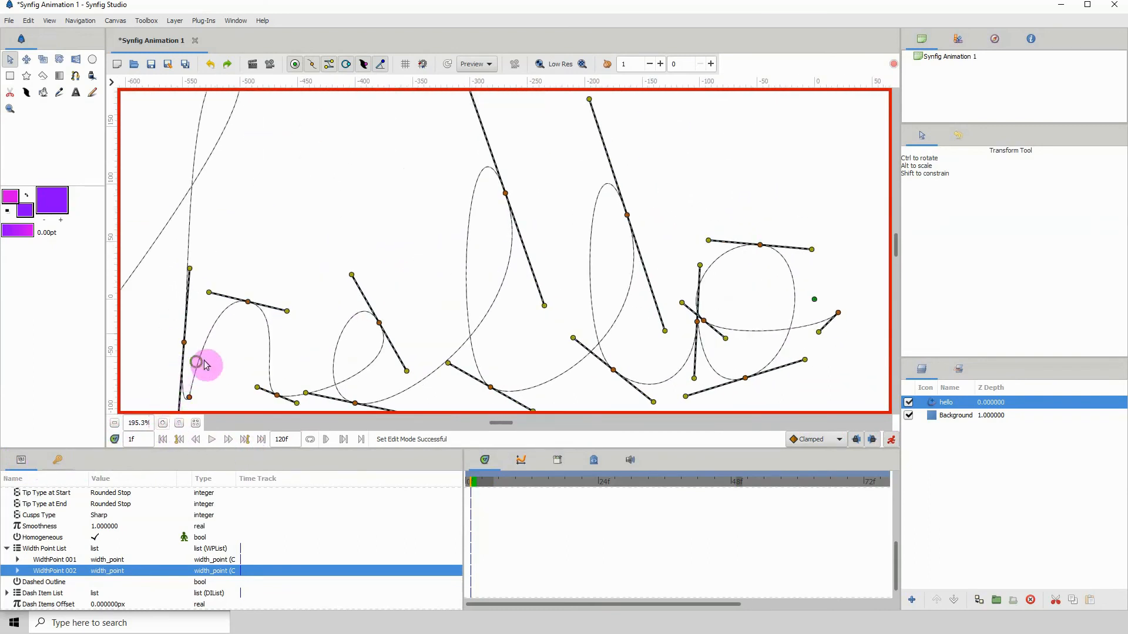
pyautogui.moveTo(201, 365); pyautogui.dragTo(378, 309)
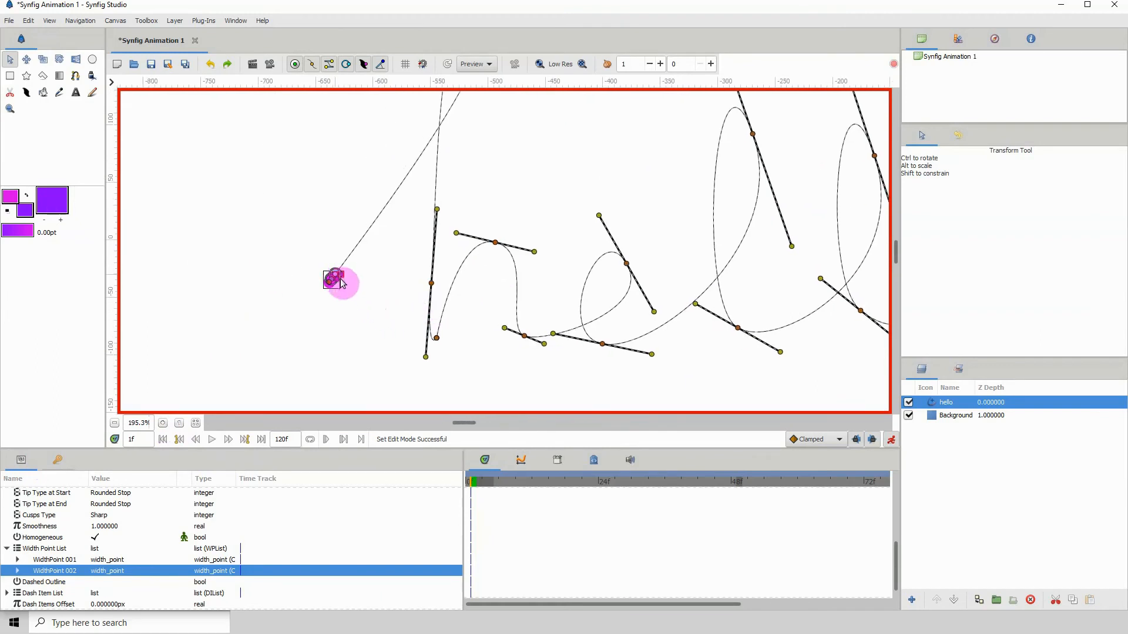
pyautogui.click(416, 336)
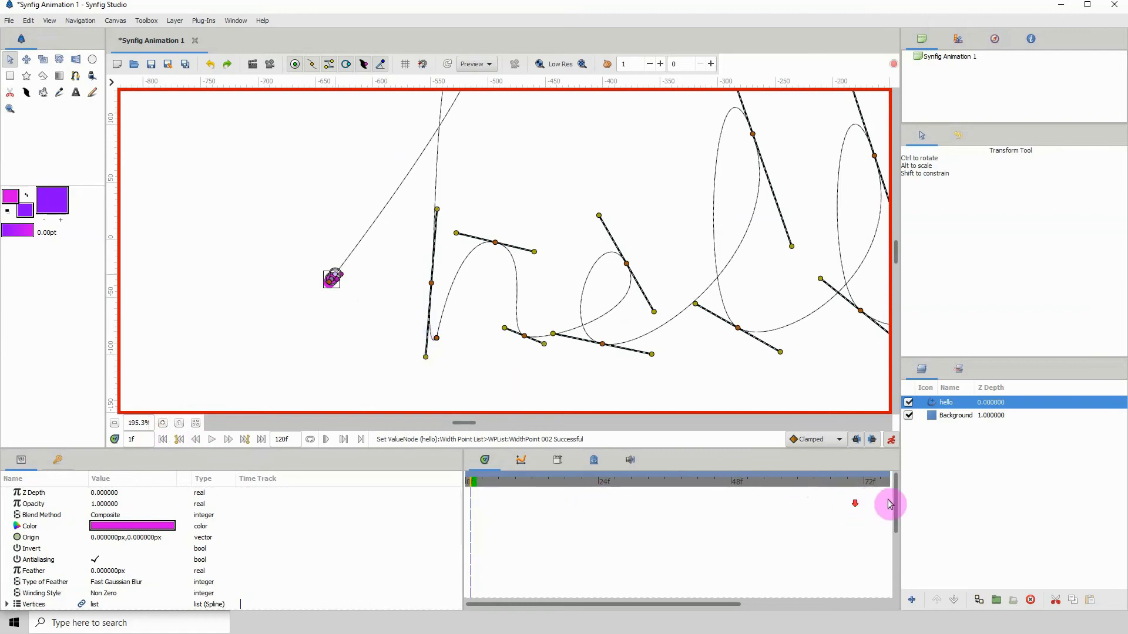
pyautogui.scroll(-5, 896, 498)
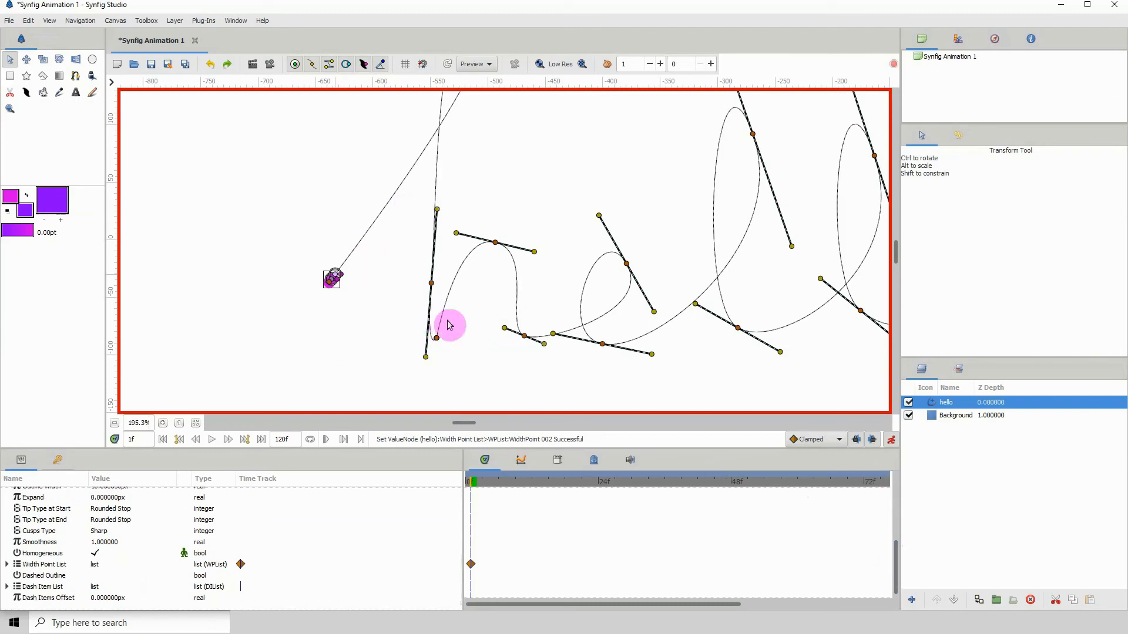
# - At about frame 56, slide the end width point along the spline to the end of the o's exit stroke
pyautogui.moveTo(537, 483)
pyautogui.mouseDown()
pyautogui.moveTo(801, 496)
pyautogui.moveTo(745, 503)
pyautogui.moveTo(776, 508)
pyautogui.mouseUp()
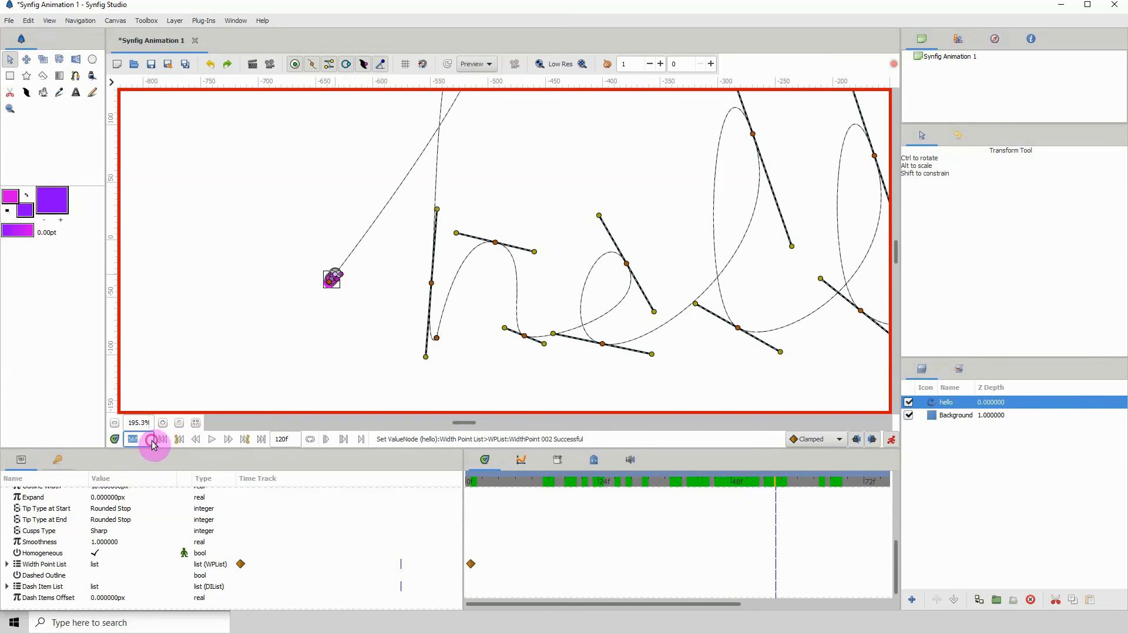
pyautogui.click(115, 423)
pyautogui.click(115, 423)
pyautogui.moveTo(366, 283)
pyautogui.mouseDown()
pyautogui.moveTo(378, 290)
pyautogui.moveTo(285, 302)
pyautogui.moveTo(377, 261)
pyautogui.moveTo(762, 277)
pyautogui.mouseUp()
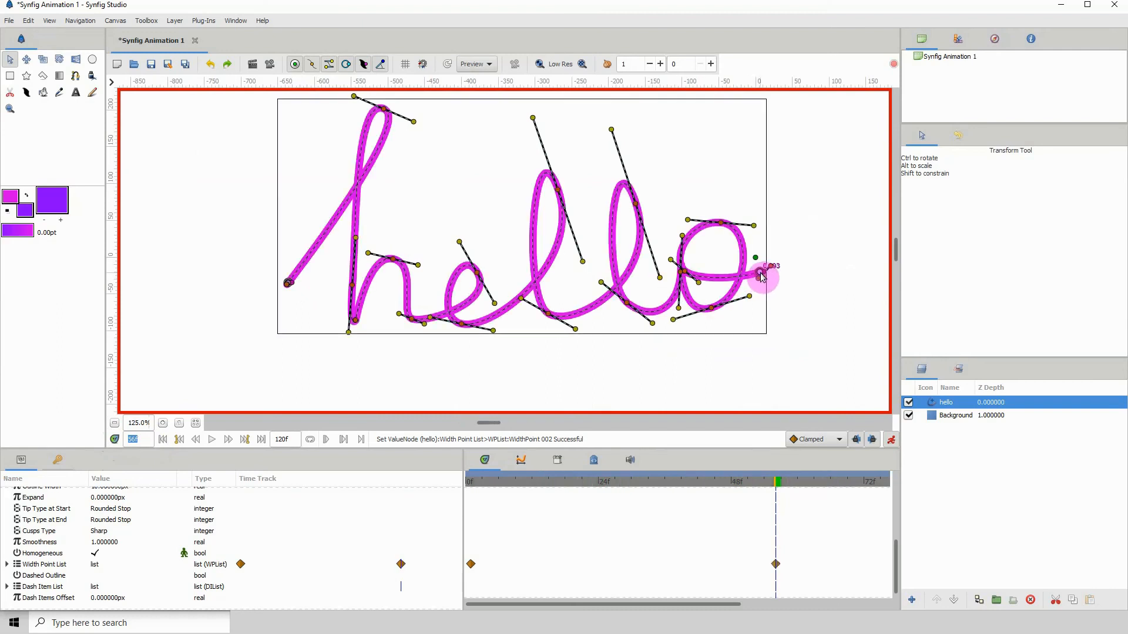
# - Play the write-on animation from frame 0 with the outline handles hidden, and examine the stroke's starting point at frame 0
pyautogui.click(981, 415)
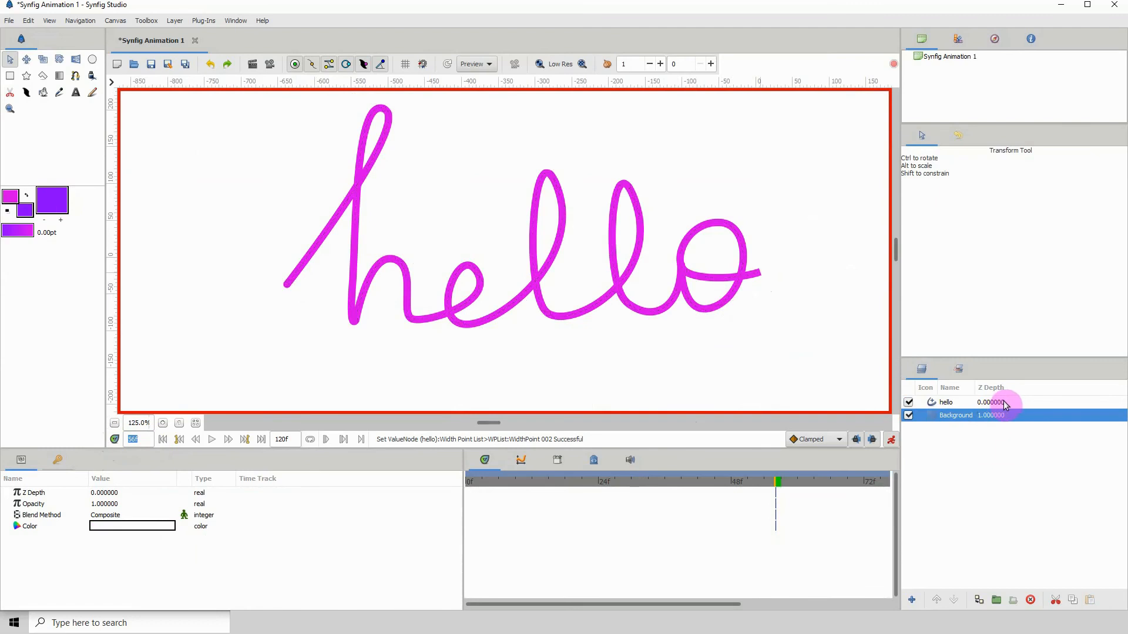
pyautogui.moveTo(739, 483)
pyautogui.mouseDown()
pyautogui.moveTo(498, 479)
pyautogui.moveTo(494, 464)
pyautogui.moveTo(587, 462)
pyautogui.moveTo(675, 464)
pyautogui.moveTo(476, 482)
pyautogui.mouseUp()
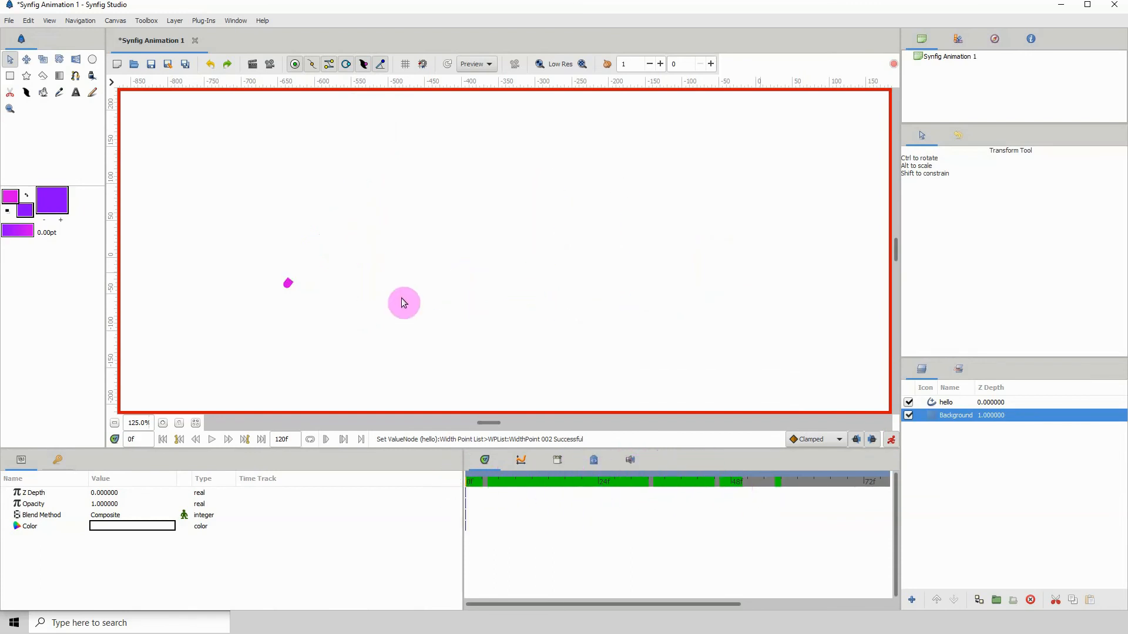
pyautogui.press('space')
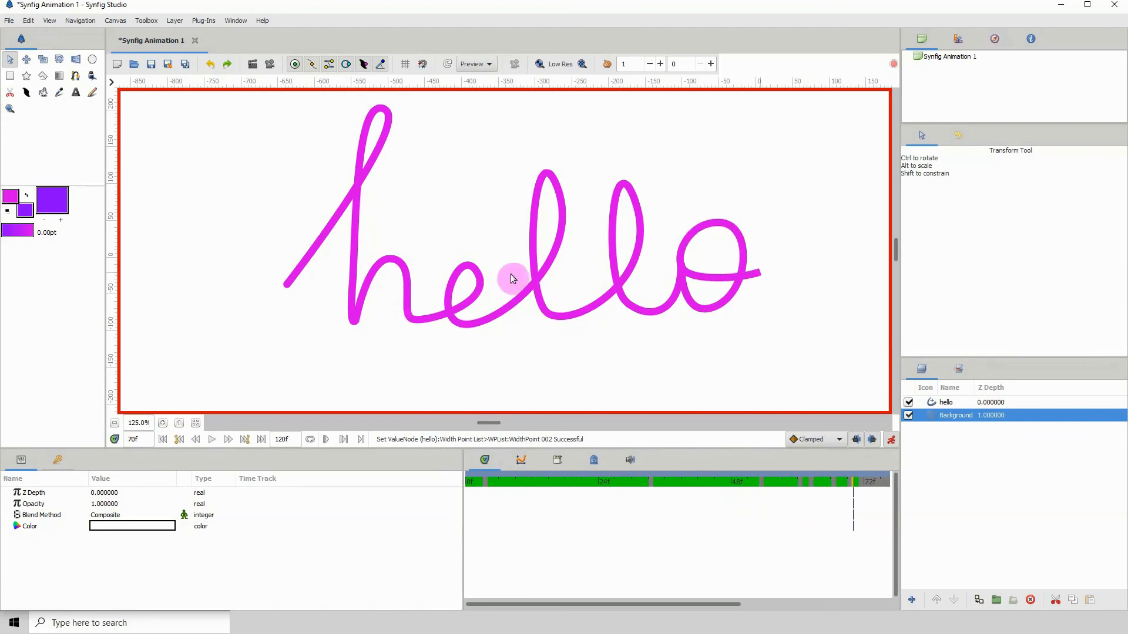
pyautogui.moveTo(741, 489); pyautogui.dragTo(492, 498)
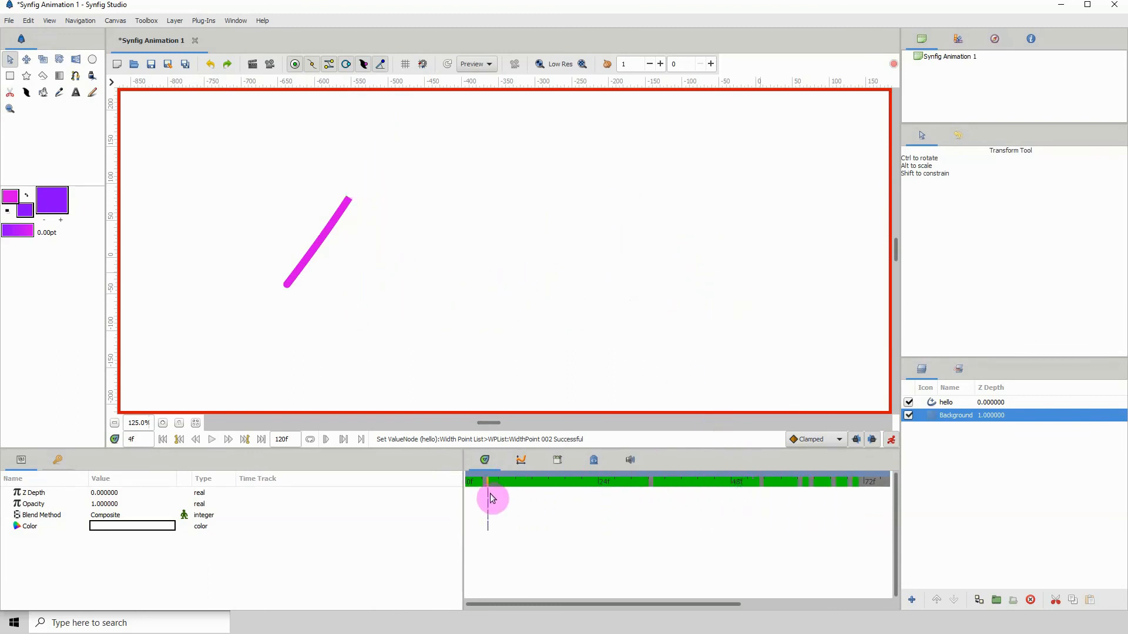
pyautogui.click(162, 423)
pyautogui.click(162, 423)
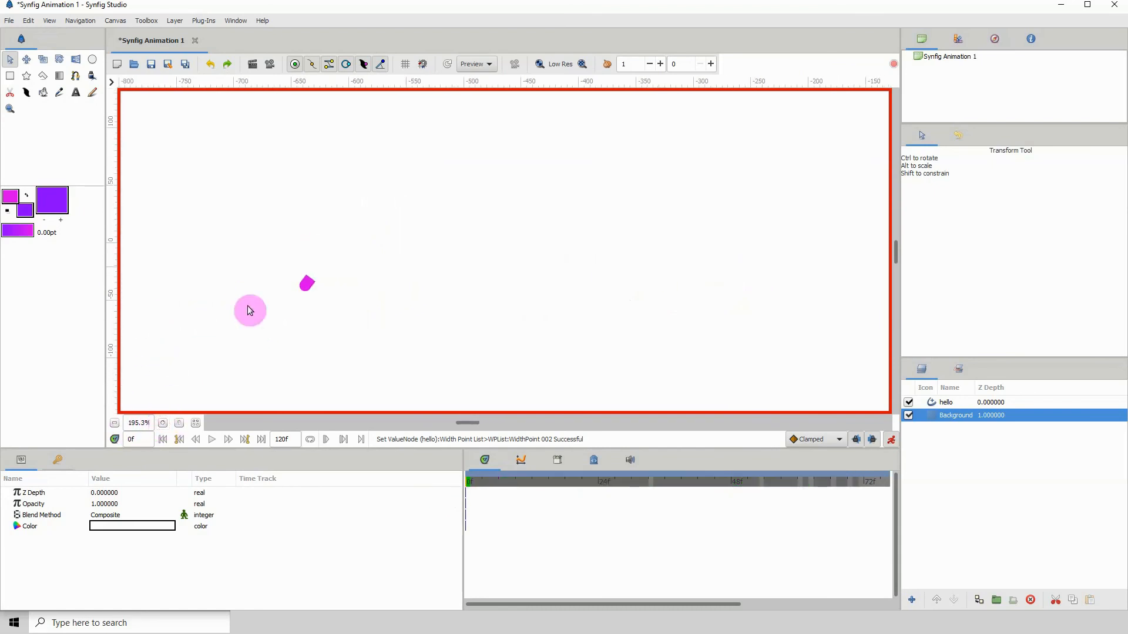
pyautogui.moveTo(294, 279); pyautogui.dragTo(357, 289)
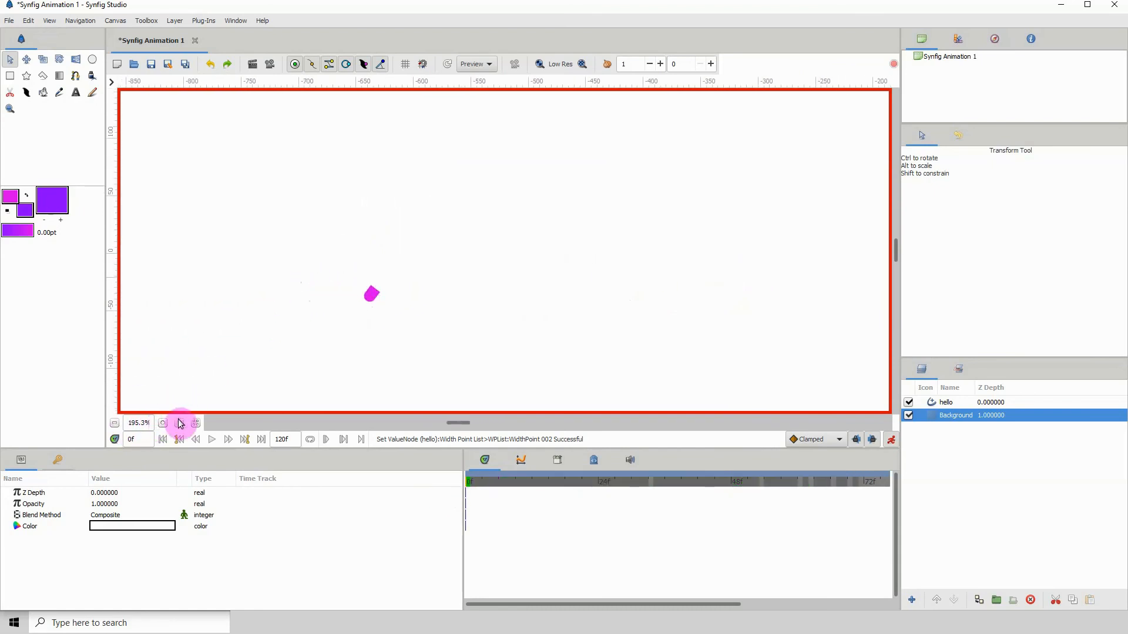
# - Set the hello layer's Opacity to 0 at frame 0
pyautogui.click(996, 402)
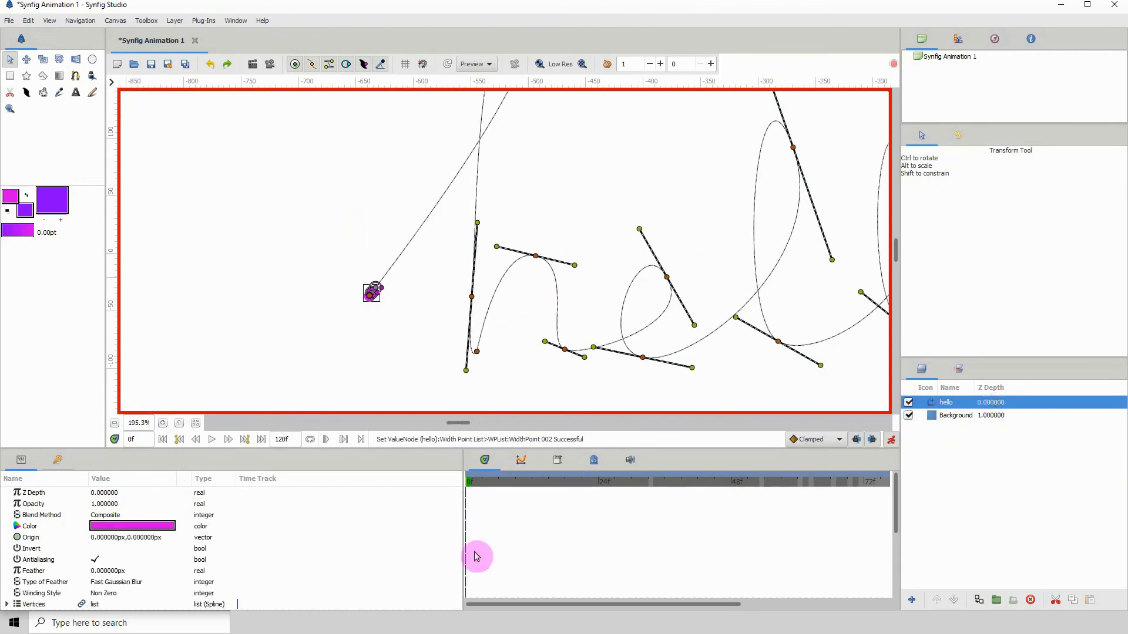
pyautogui.click(40, 504)
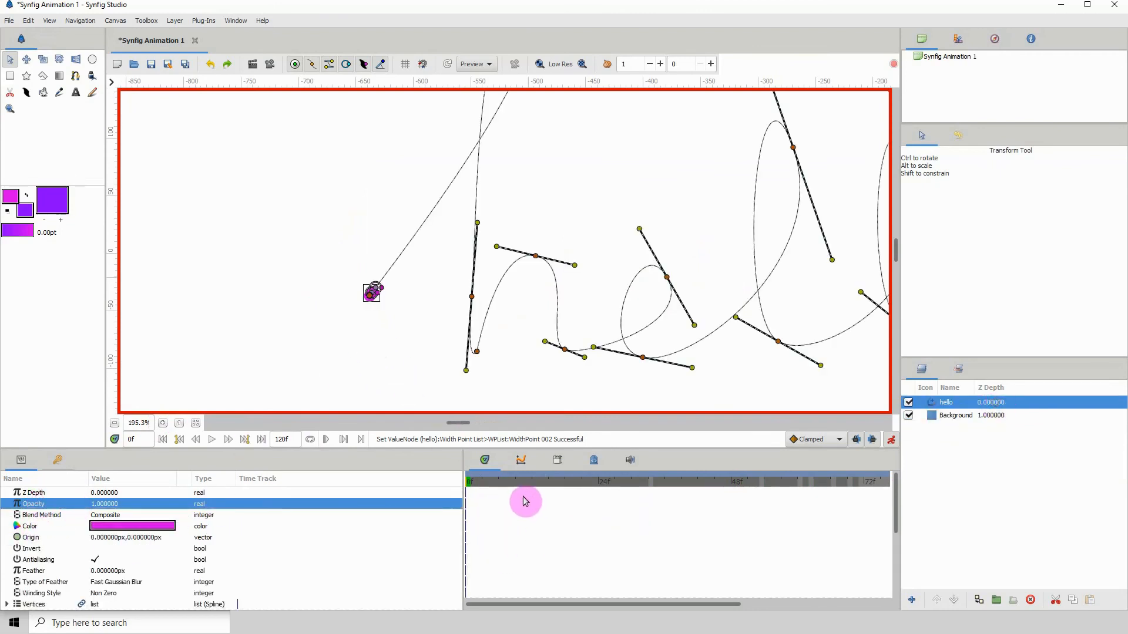
pyautogui.click(476, 482)
pyautogui.moveTo(476, 482); pyautogui.dragTo(461, 484)
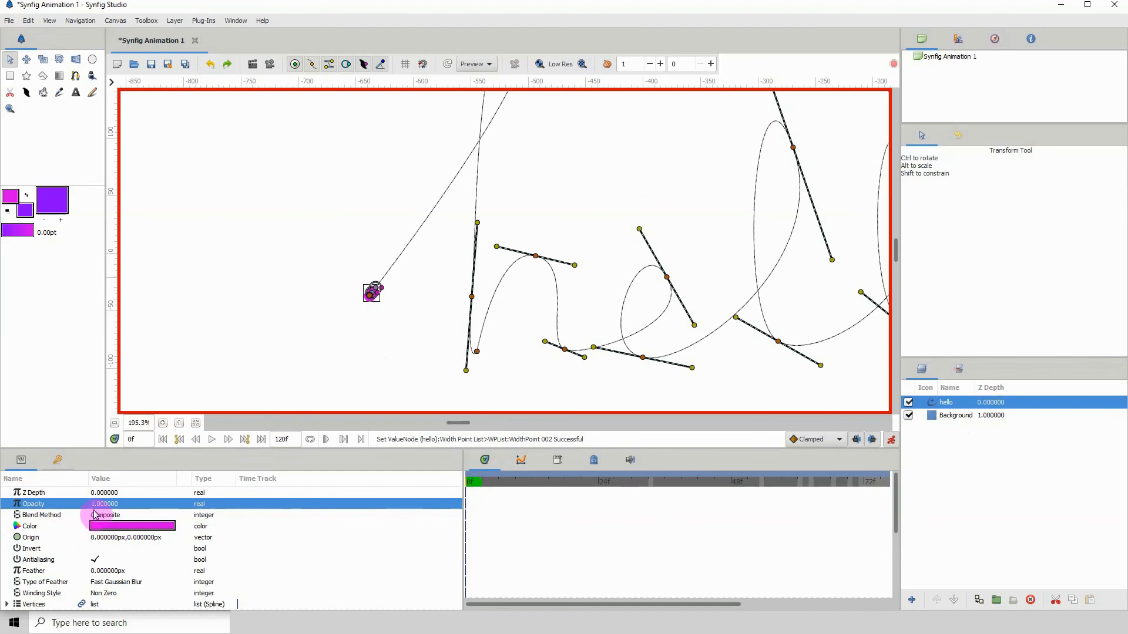
pyautogui.press('Return')
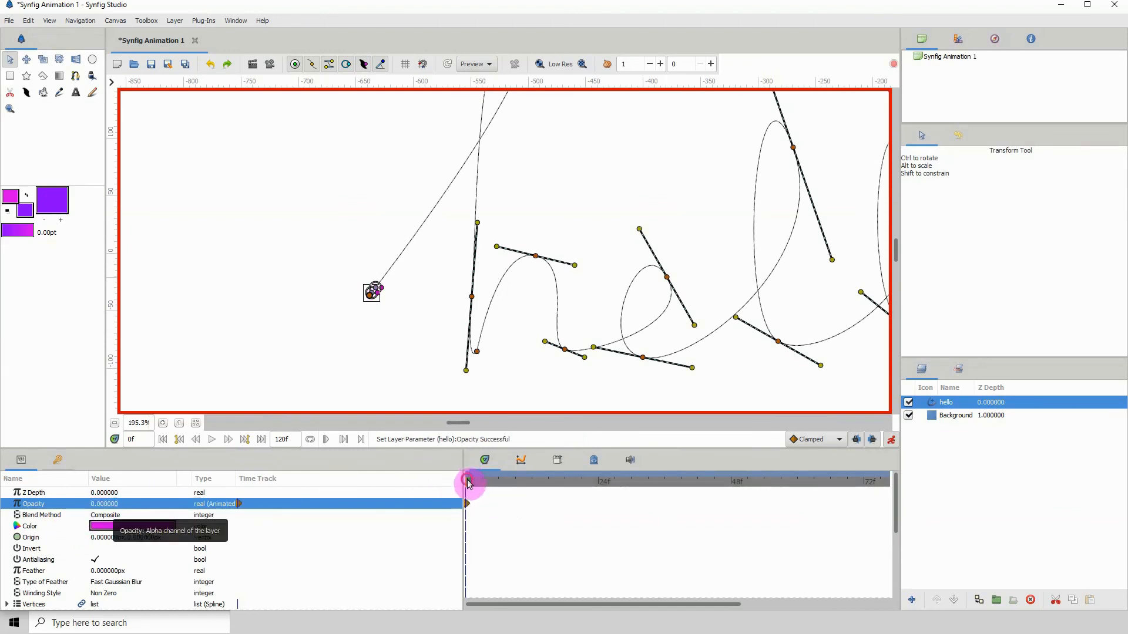
# - Set the hello layer's Opacity to 1 at frame 1
pyautogui.moveTo(469, 483); pyautogui.dragTo(475, 489)
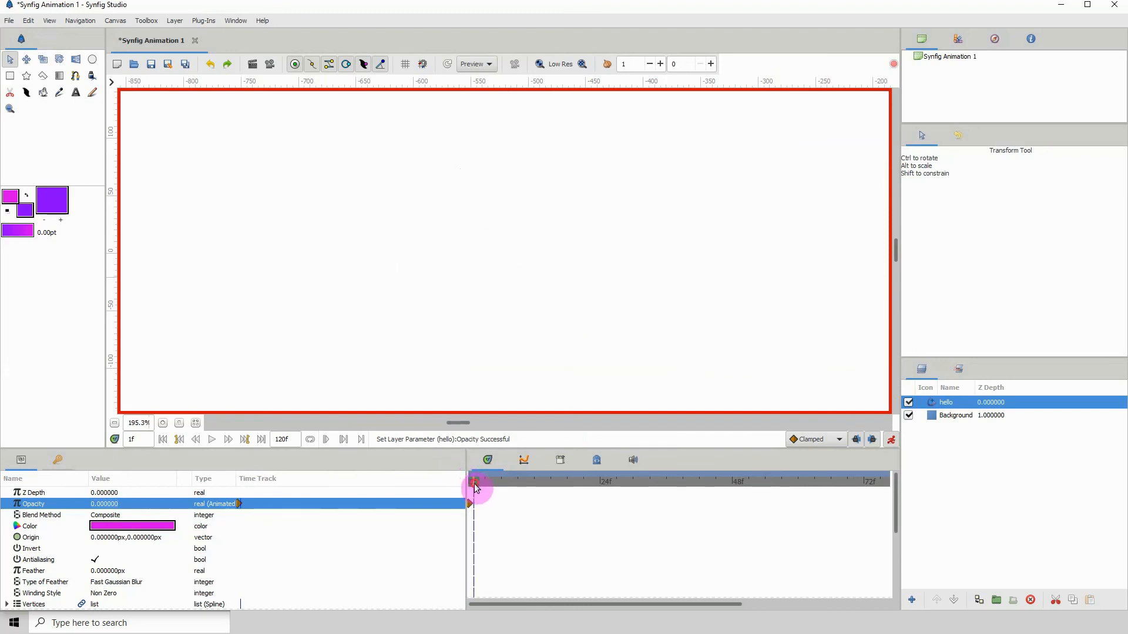
pyautogui.click(99, 504)
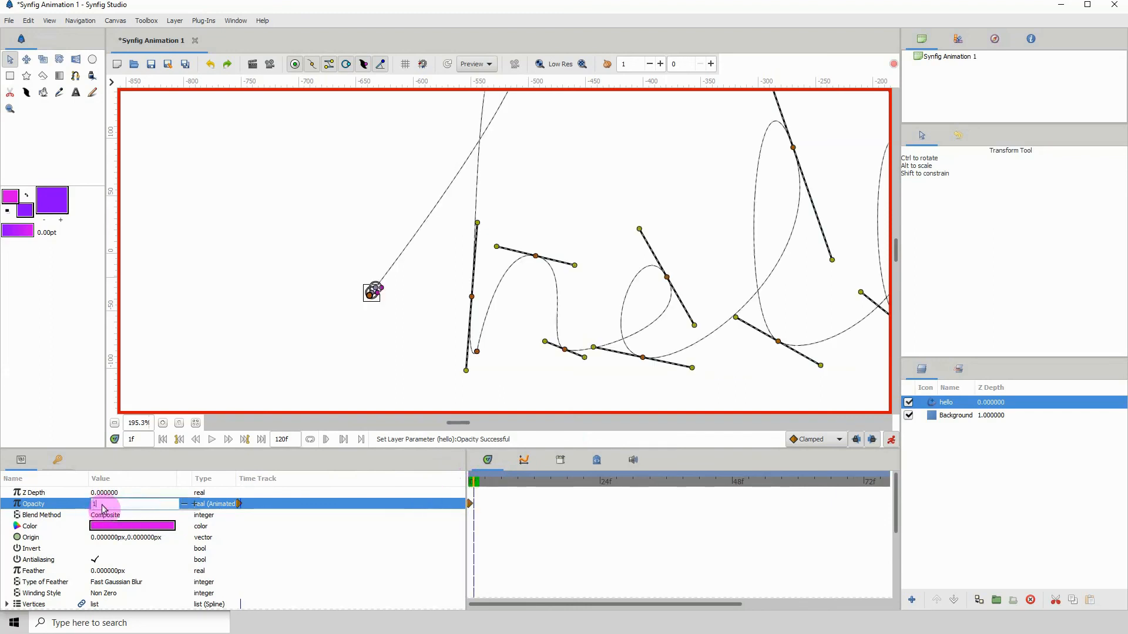
pyautogui.press('Return')
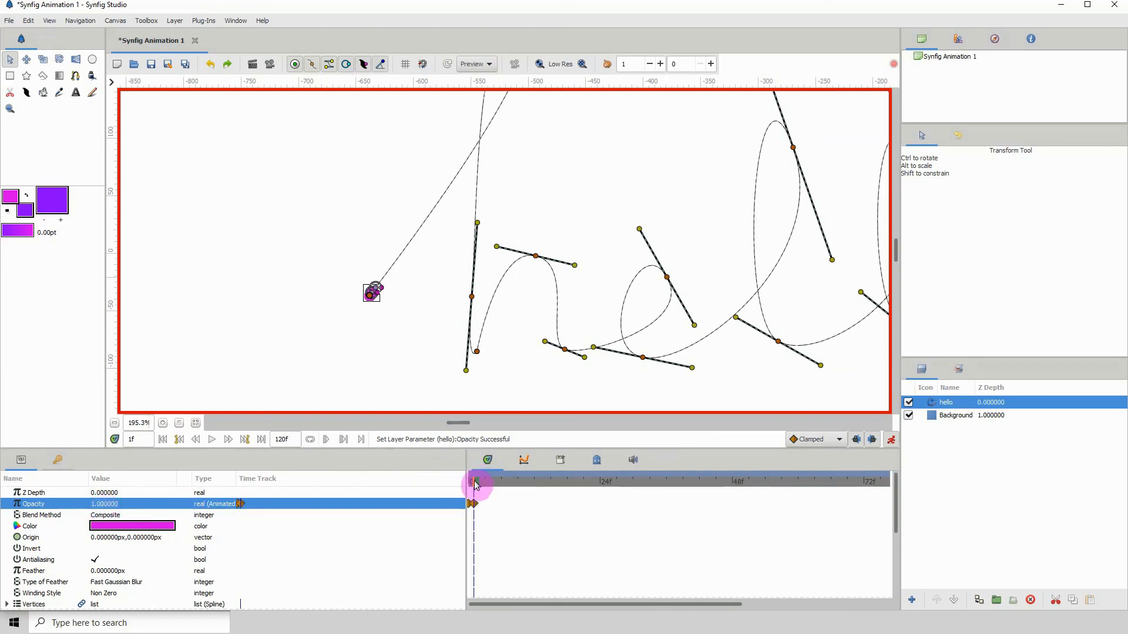
# - Play the animation from frame 0 with the whole word in view to check the hidden start and the write-on
pyautogui.moveTo(476, 483)
pyautogui.mouseDown()
pyautogui.moveTo(464, 488)
pyautogui.moveTo(492, 481)
pyautogui.moveTo(450, 489)
pyautogui.mouseUp()
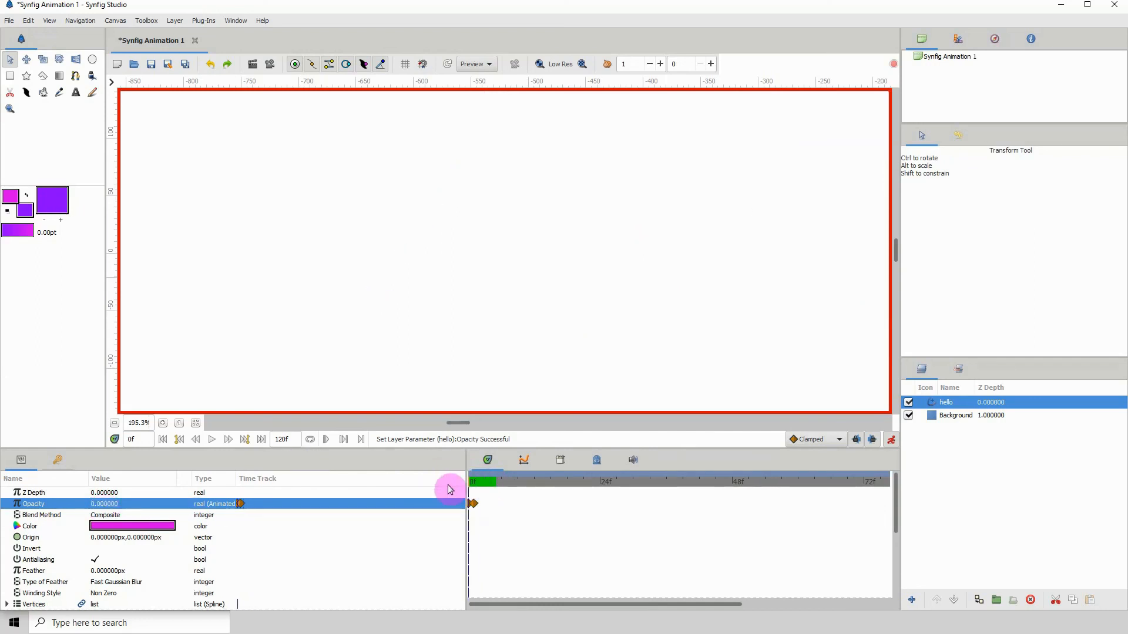
pyautogui.click(115, 423)
pyautogui.click(114, 423)
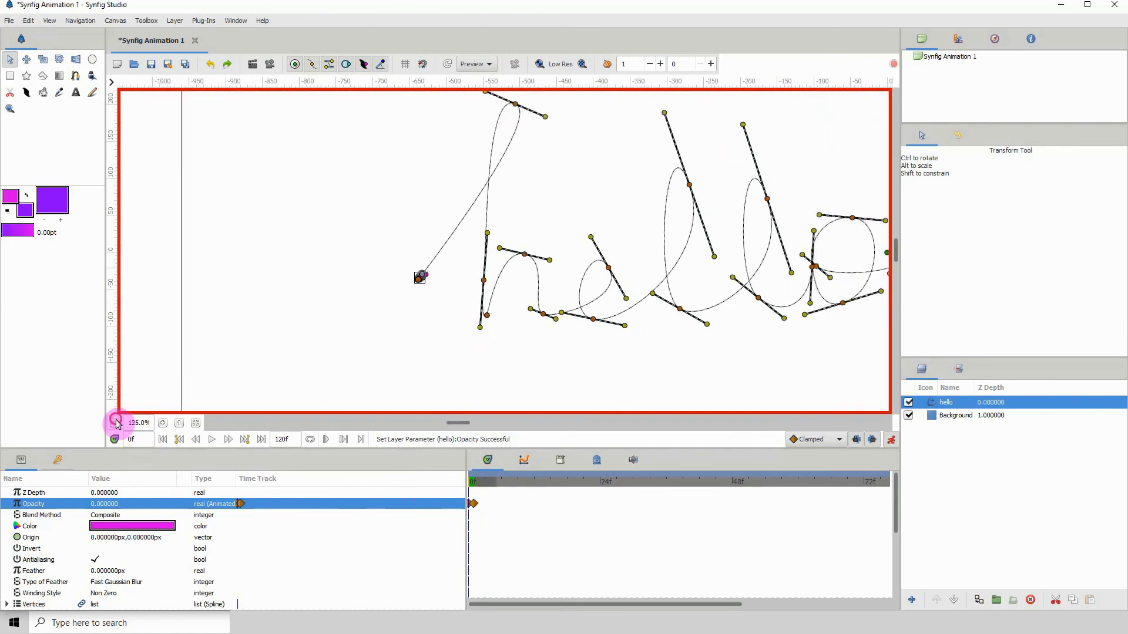
pyautogui.click(114, 423)
pyautogui.moveTo(460, 324); pyautogui.dragTo(393, 326)
pyautogui.press('space')
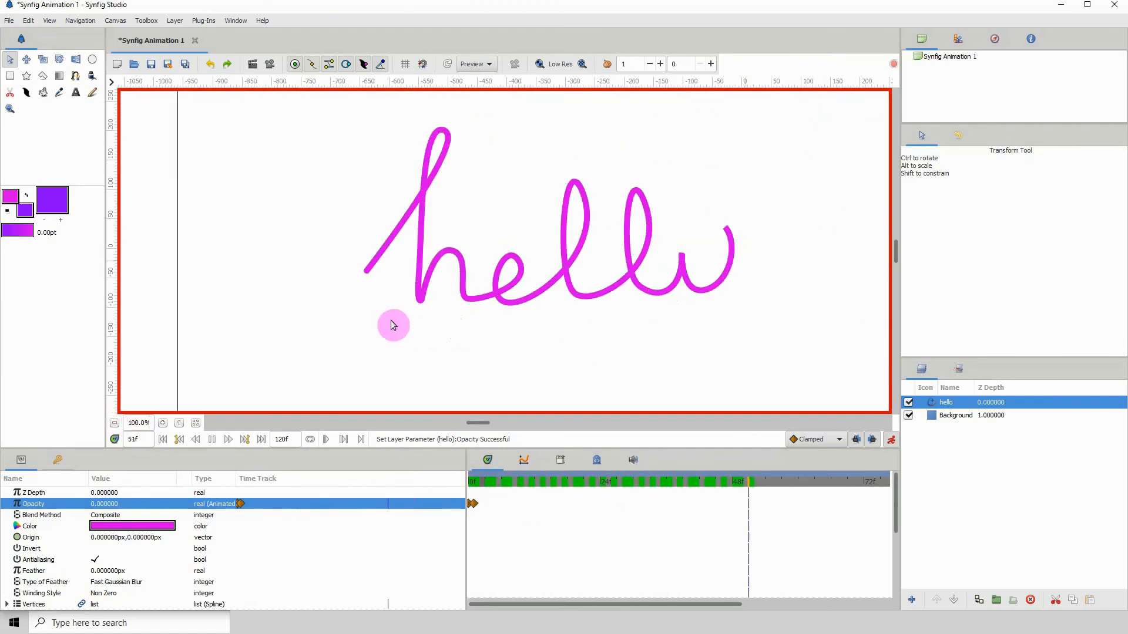
pyautogui.press('space')
pyautogui.moveTo(491, 259)
pyautogui.mouseDown()
pyautogui.moveTo(455, 272)
pyautogui.moveTo(453, 285)
pyautogui.mouseUp()
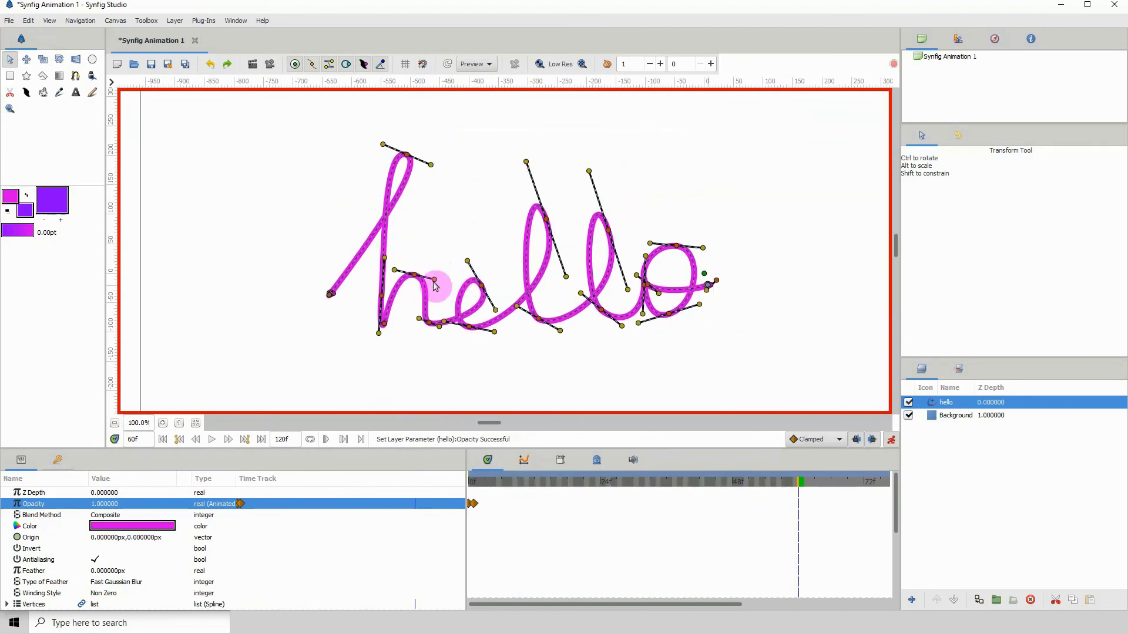